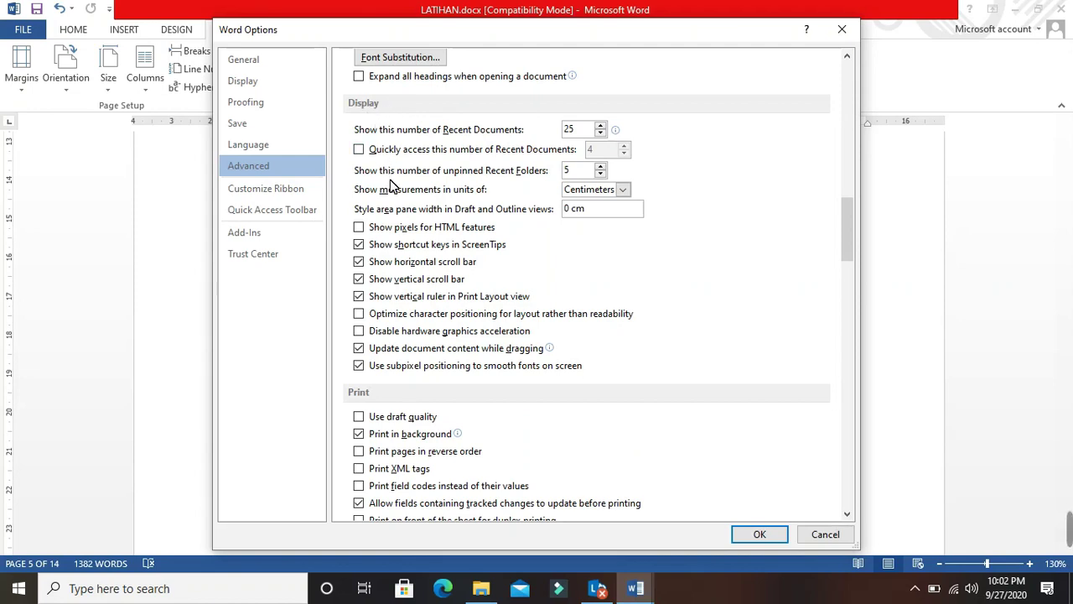
Set the display measurement units to Centimeters in the advanced options and apply the options
{"action": "left_click", "coordinate": [624, 192]}
{"action": "left_click", "coordinate": [591, 203]}
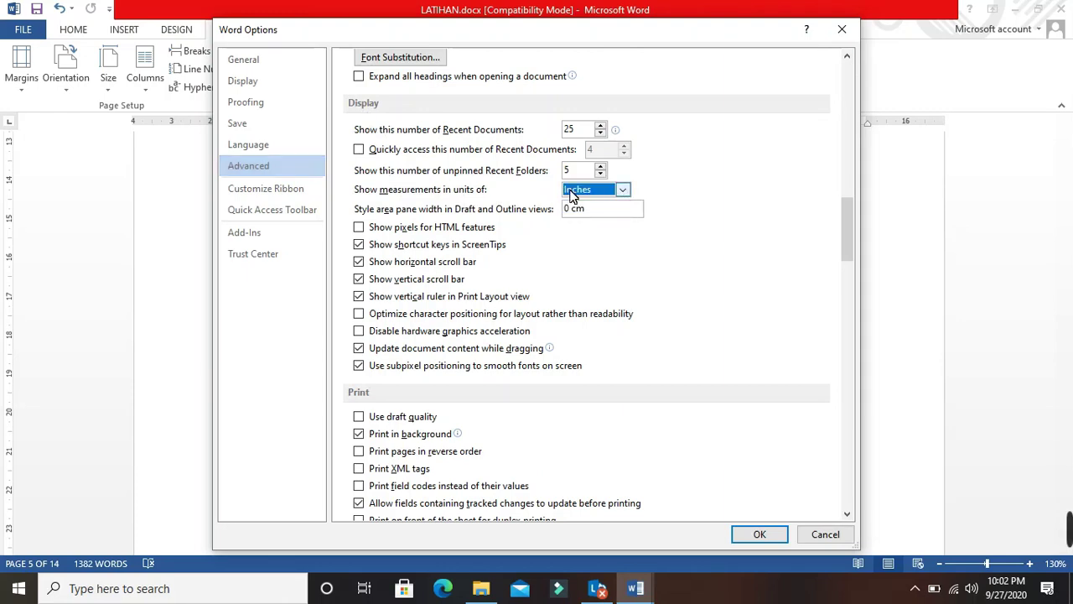
{"action": "left_click", "coordinate": [625, 193]}
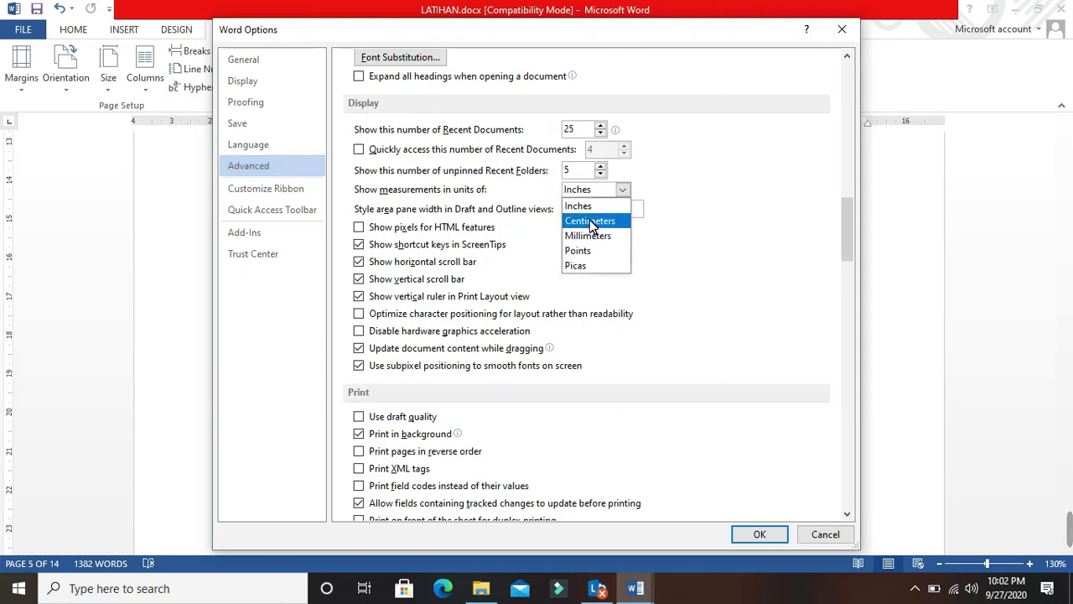
{"action": "left_click", "coordinate": [591, 221]}
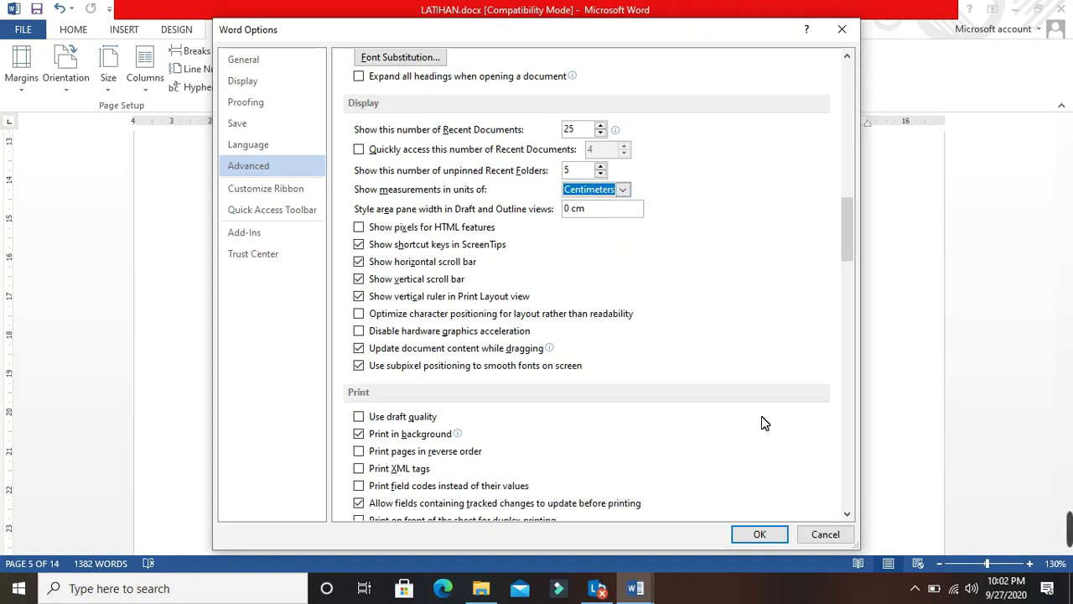
{"action": "left_click", "coordinate": [760, 533]}
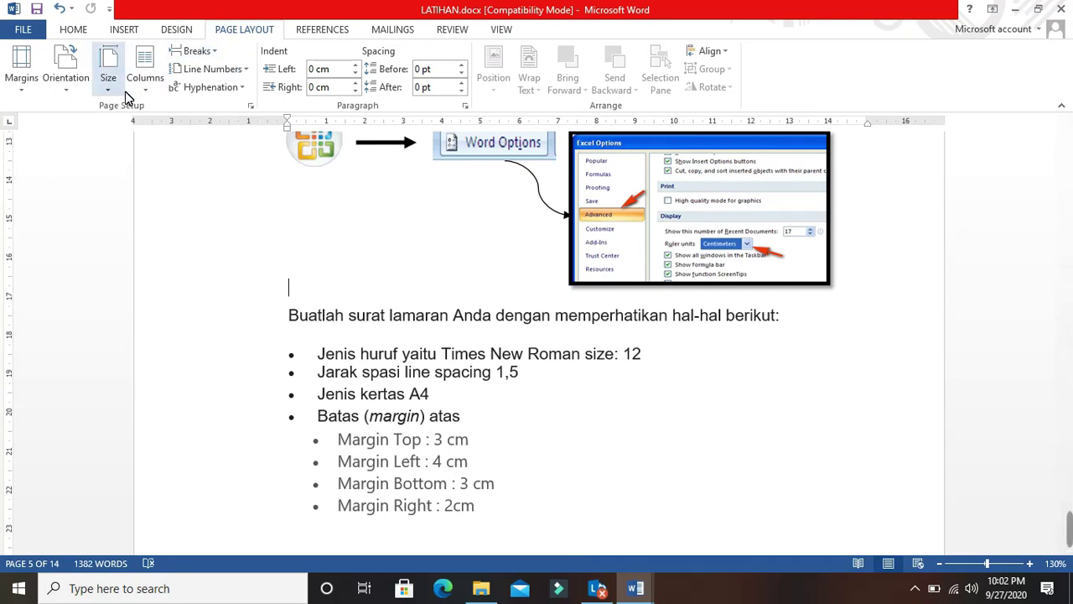
{"action": "left_click", "coordinate": [17, 90]}
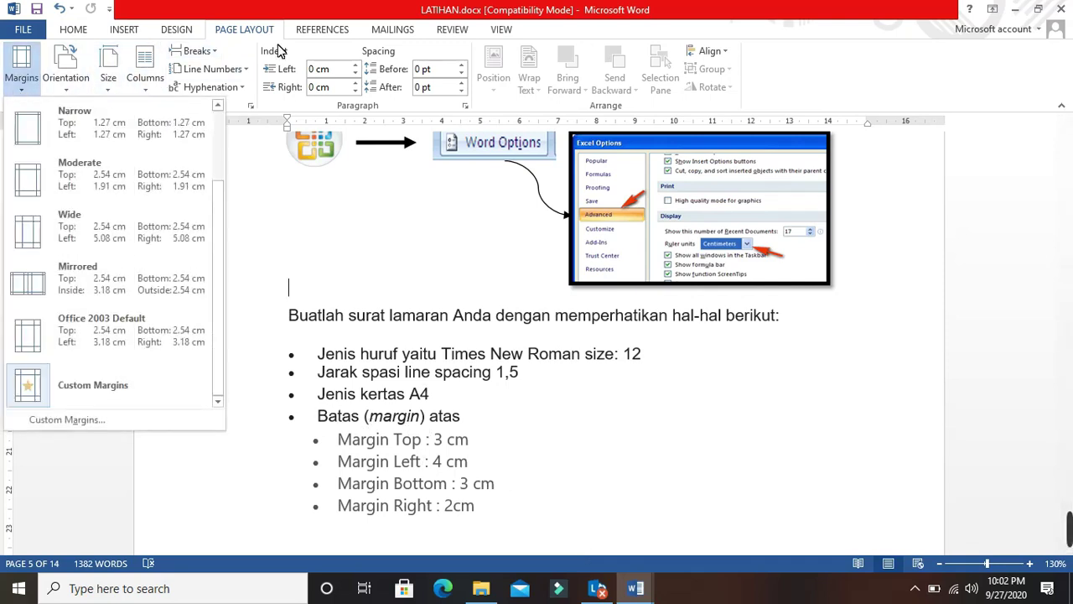
{"action": "left_click", "coordinate": [241, 35]}
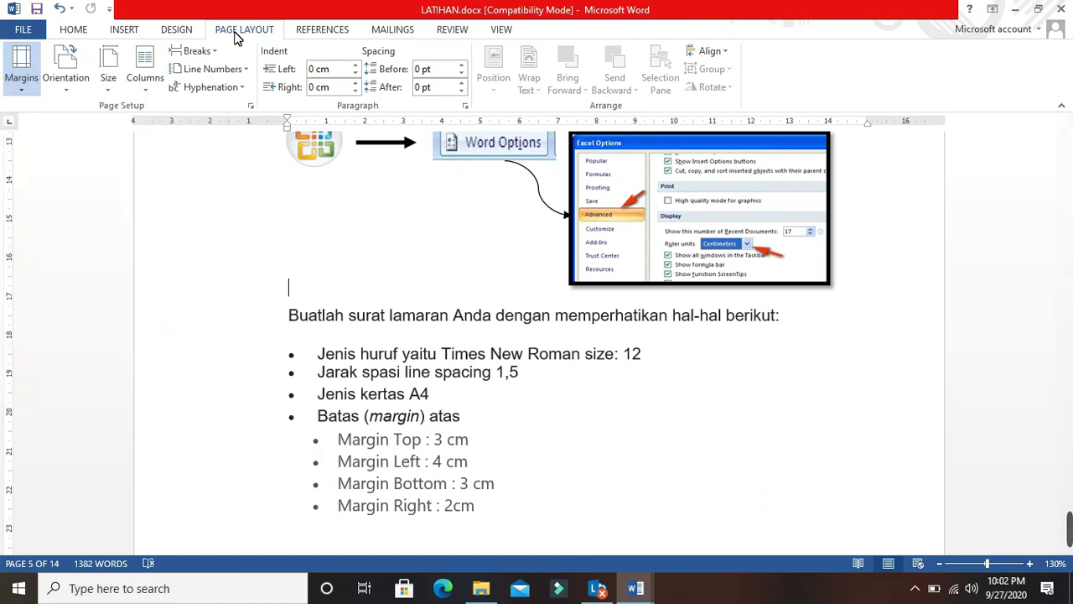
{"action": "left_click", "coordinate": [20, 84]}
{"action": "left_click", "coordinate": [53, 423]}
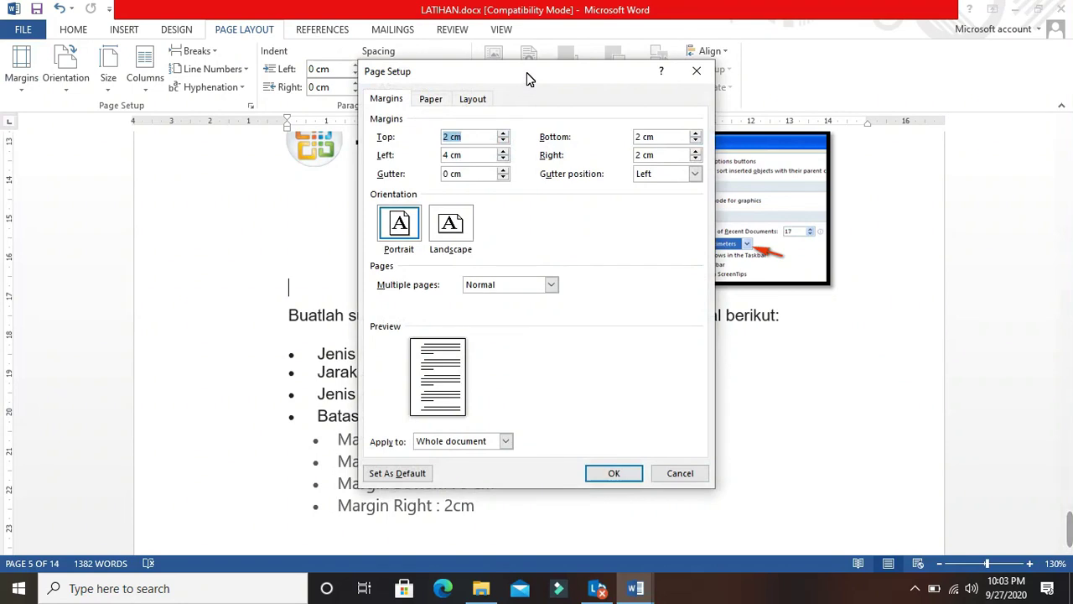
{"action": "left_click_drag", "start_coordinate": [526, 72], "coordinate": [796, 150]}
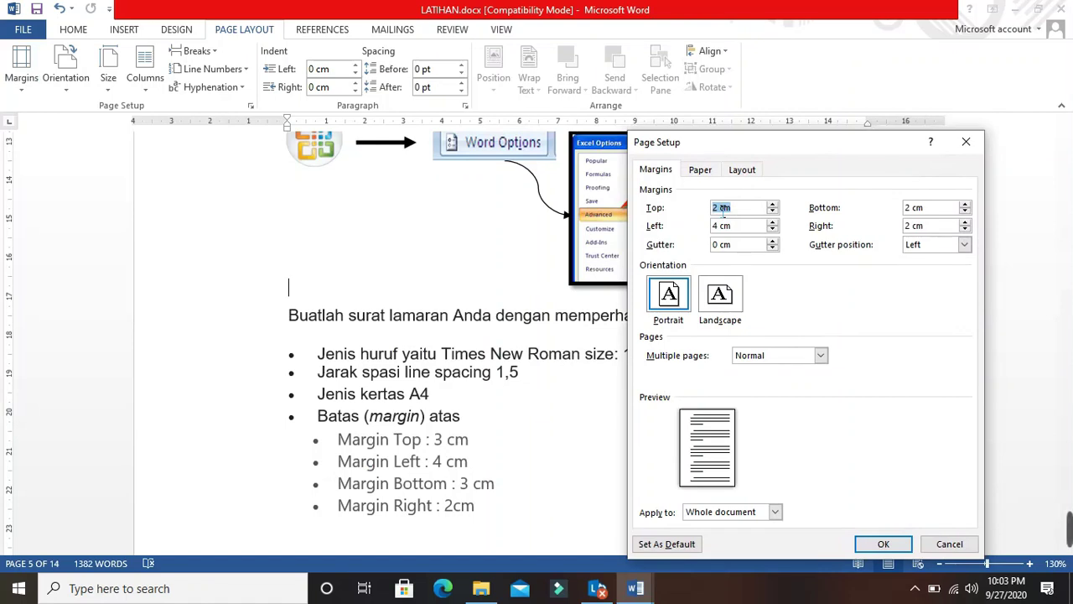
{"action": "left_click", "coordinate": [635, 588]}
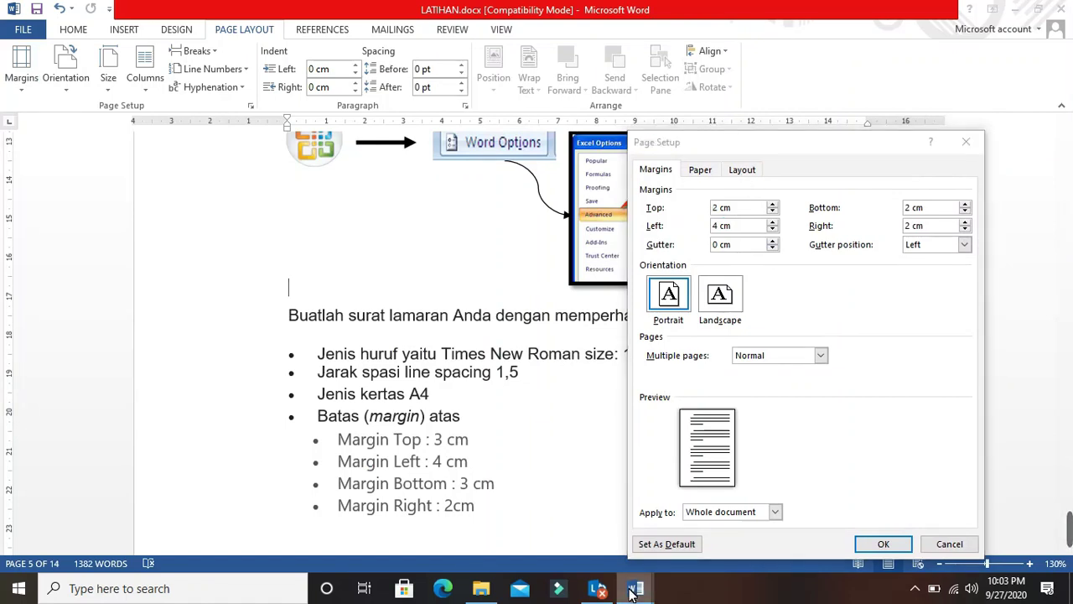
{"action": "left_click", "coordinate": [950, 543]}
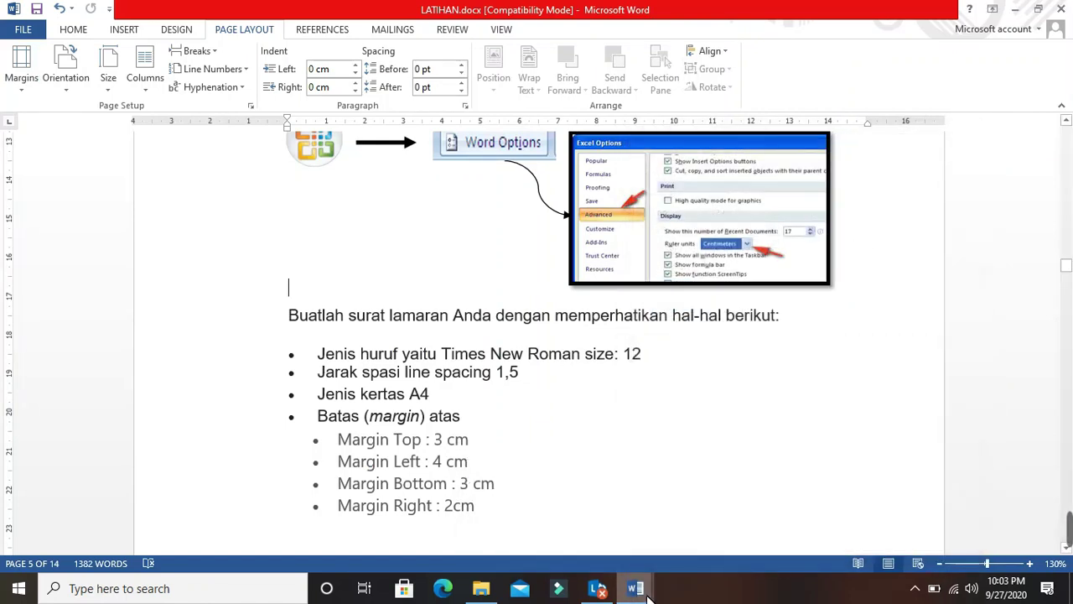
Switch to the blank document Document1 and check its paper size and font settings
{"action": "left_click", "coordinate": [712, 537]}
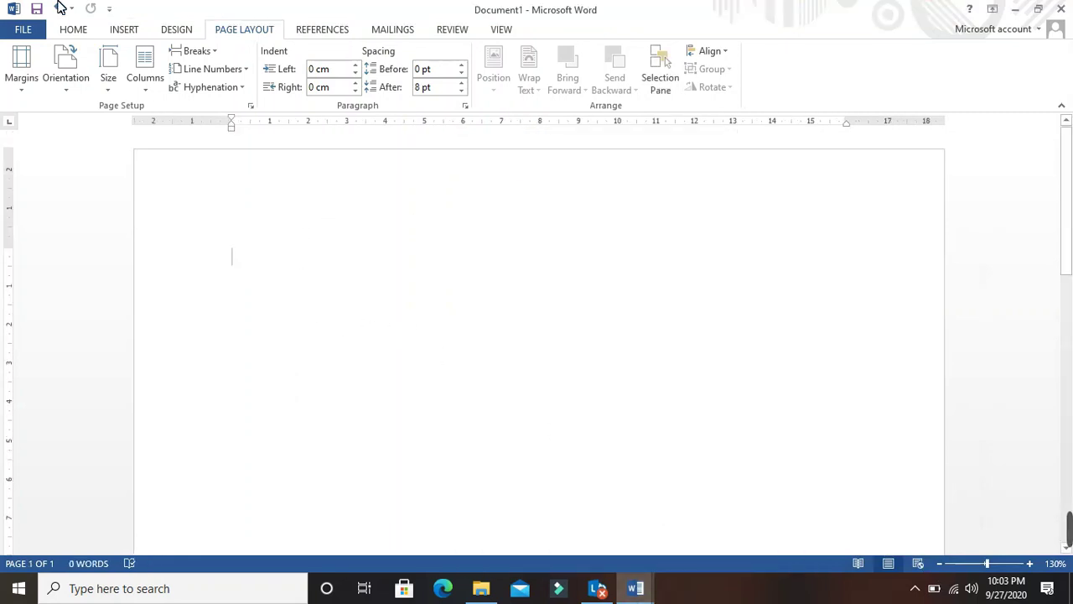
{"action": "left_click", "coordinate": [145, 92]}
{"action": "left_click", "coordinate": [110, 91]}
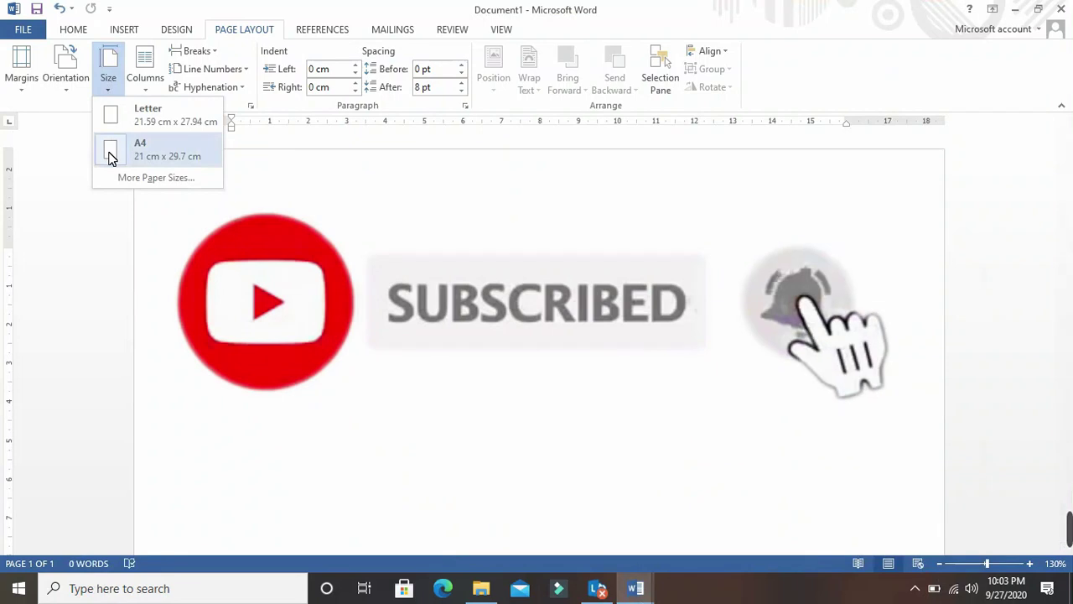
{"action": "left_click", "coordinate": [73, 30]}
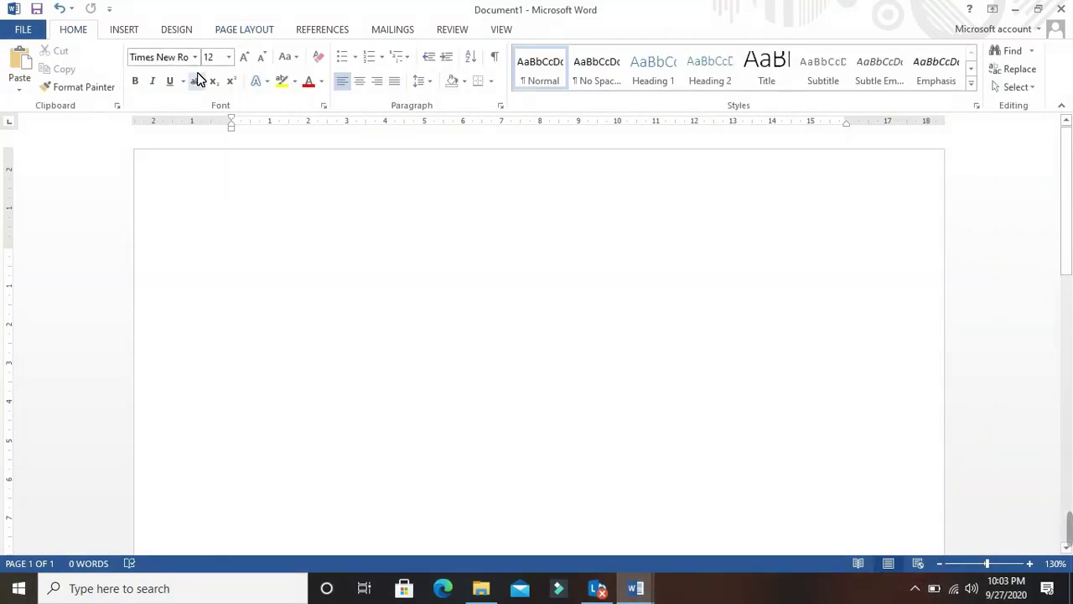
{"action": "left_click", "coordinate": [22, 30]}
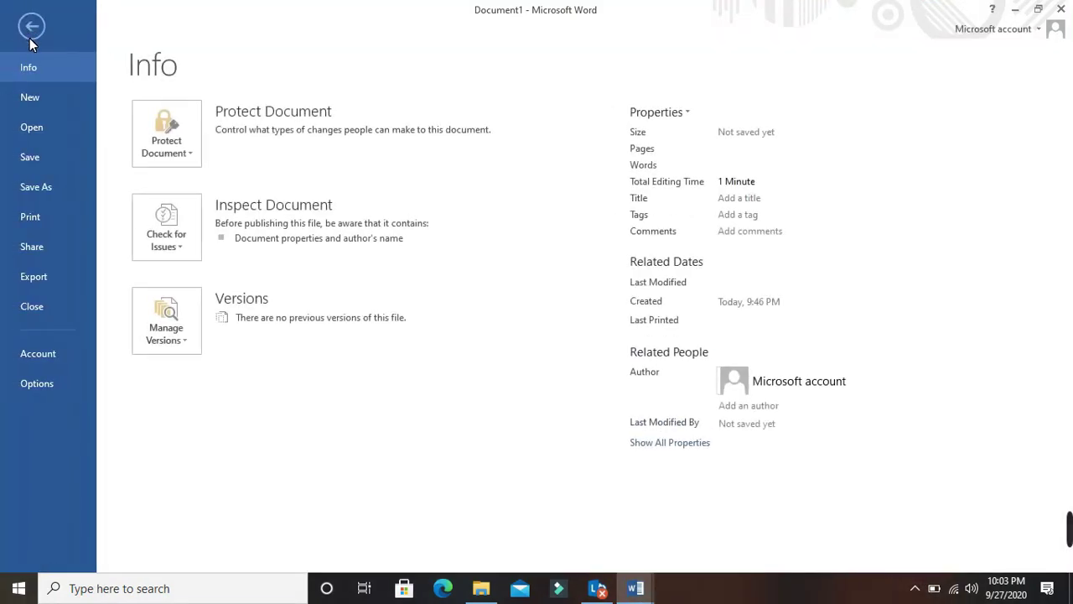
{"action": "left_click", "coordinate": [31, 26]}
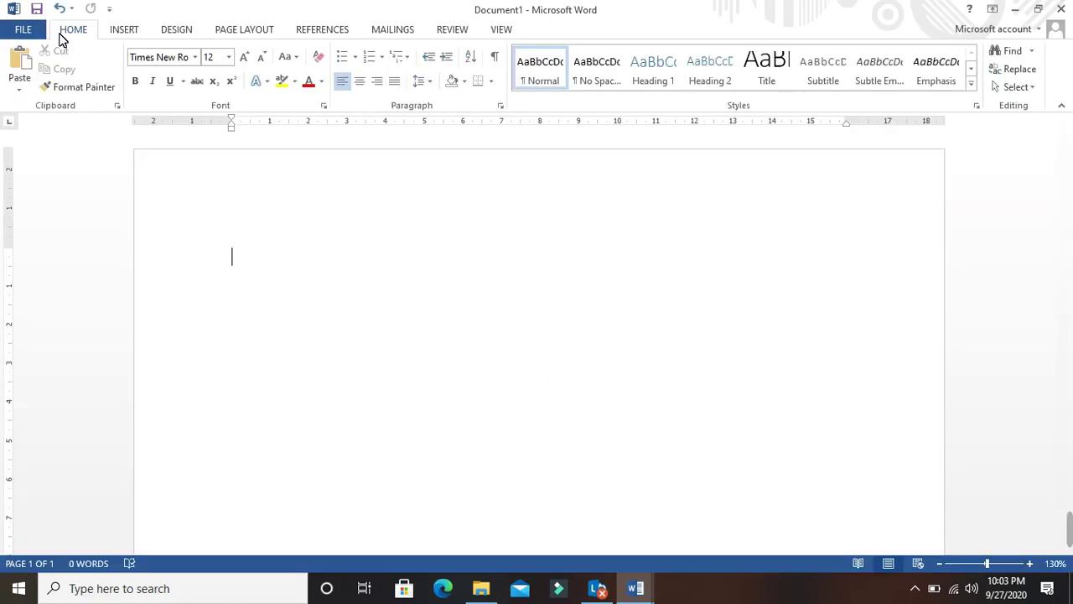
Define custom margins for the blank document with Top at 3 cm and Left at 4 cm
{"action": "left_click", "coordinate": [242, 33]}
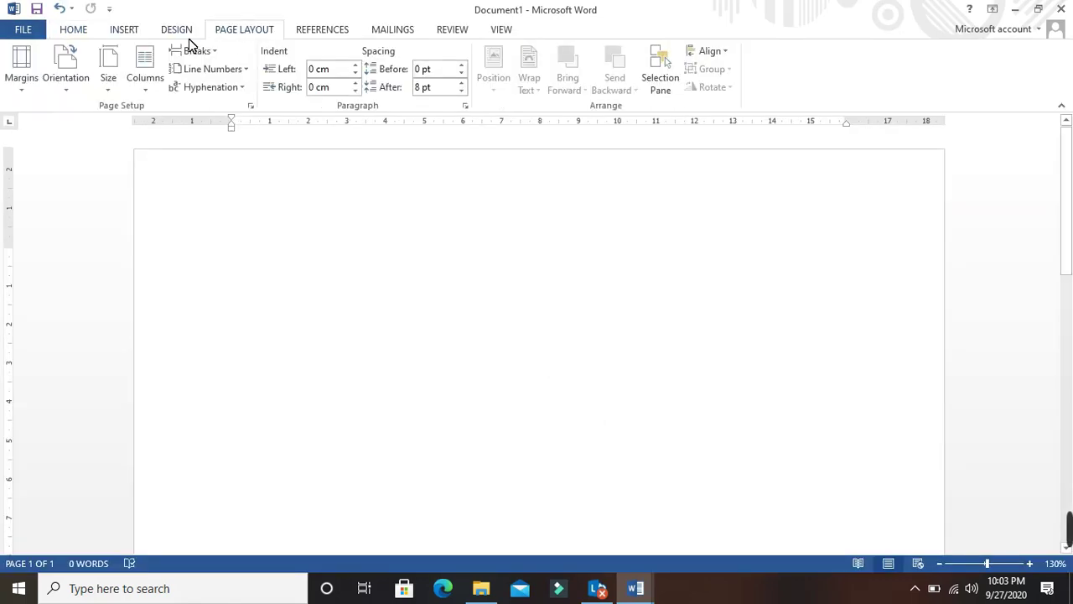
{"action": "left_click", "coordinate": [20, 77]}
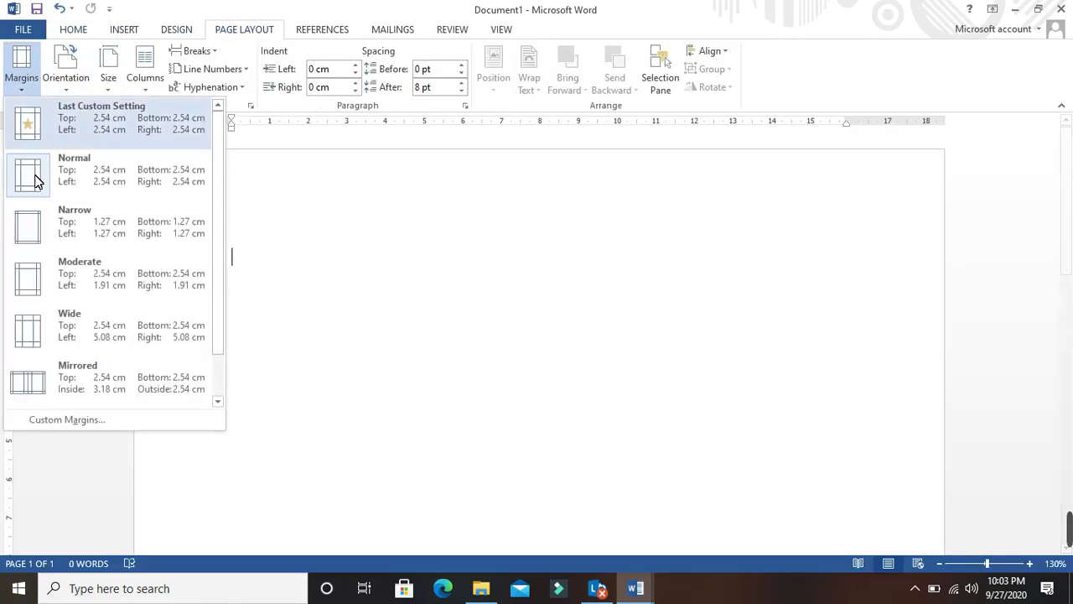
{"action": "left_click", "coordinate": [65, 418]}
{"action": "left_click_drag", "start_coordinate": [737, 146], "coordinate": [445, 74]}
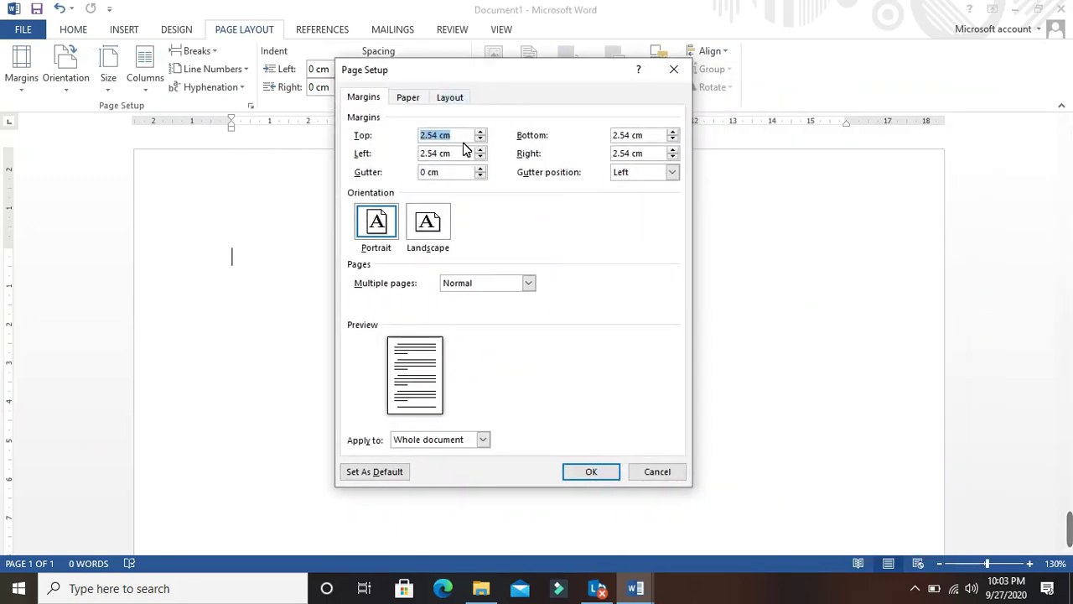
{"action": "type", "text": "3"}
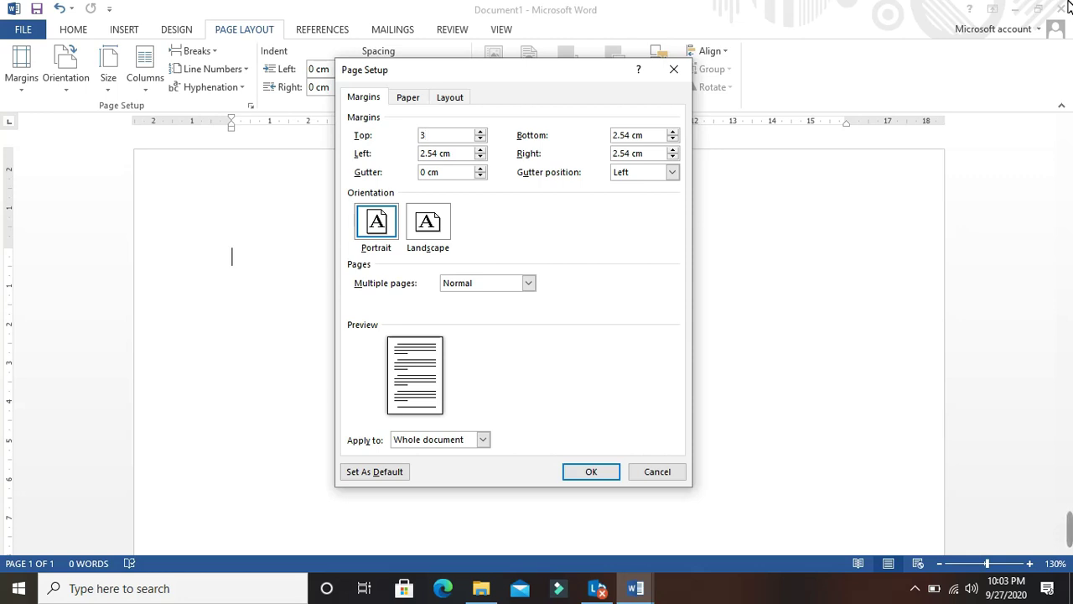
{"action": "key", "text": "Tab"}
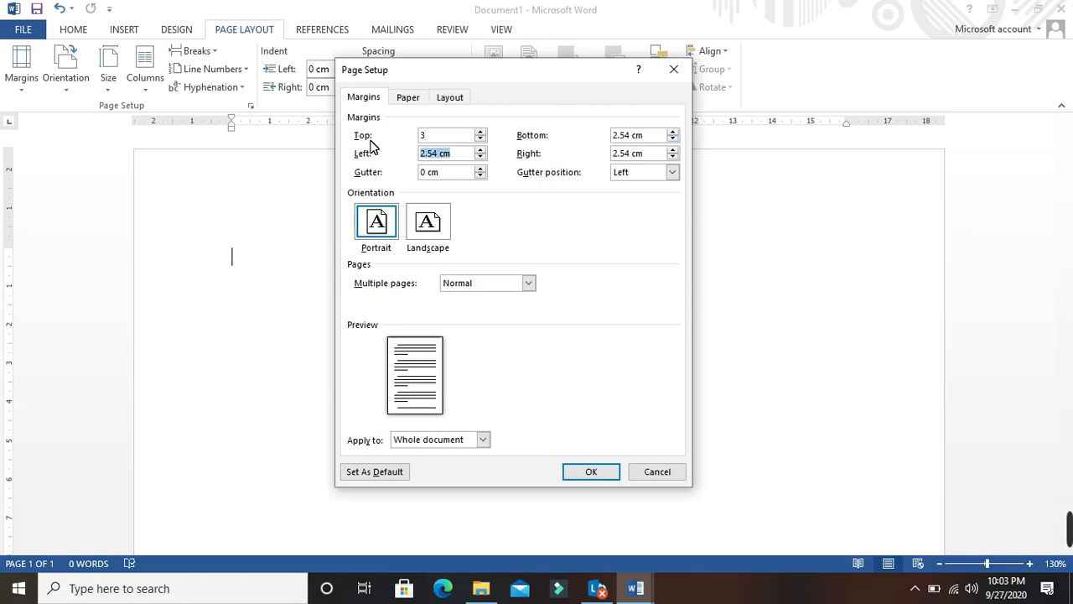
{"action": "type", "text": "4"}
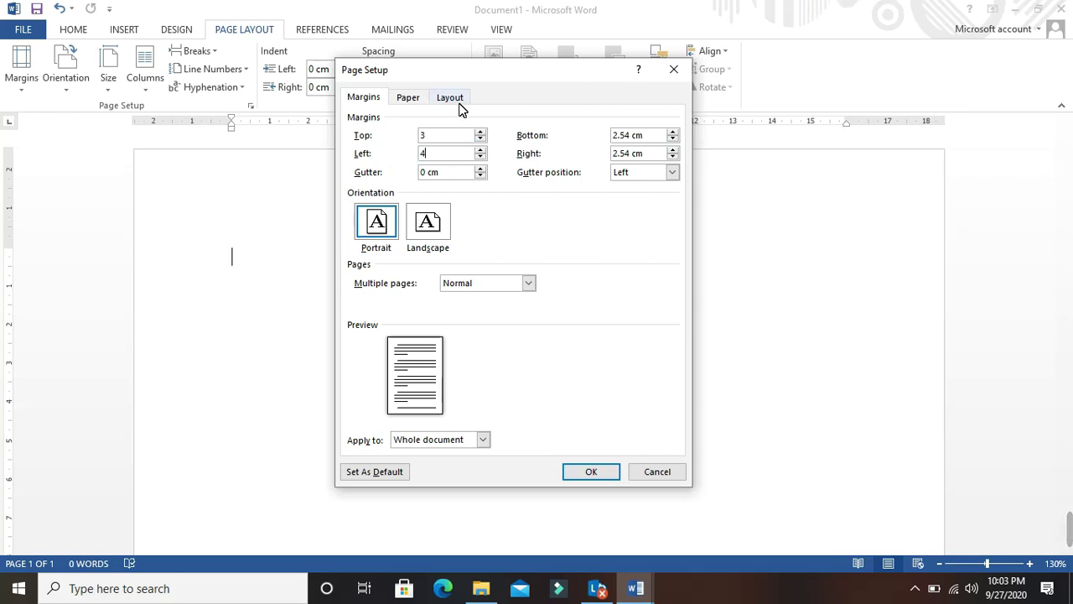
Set the Bottom margin to 3 cm and the Right margin to 2 cm, and apply the page setup
{"action": "left_click_drag", "start_coordinate": [641, 140], "coordinate": [582, 133]}
{"action": "type", "text": "3"}
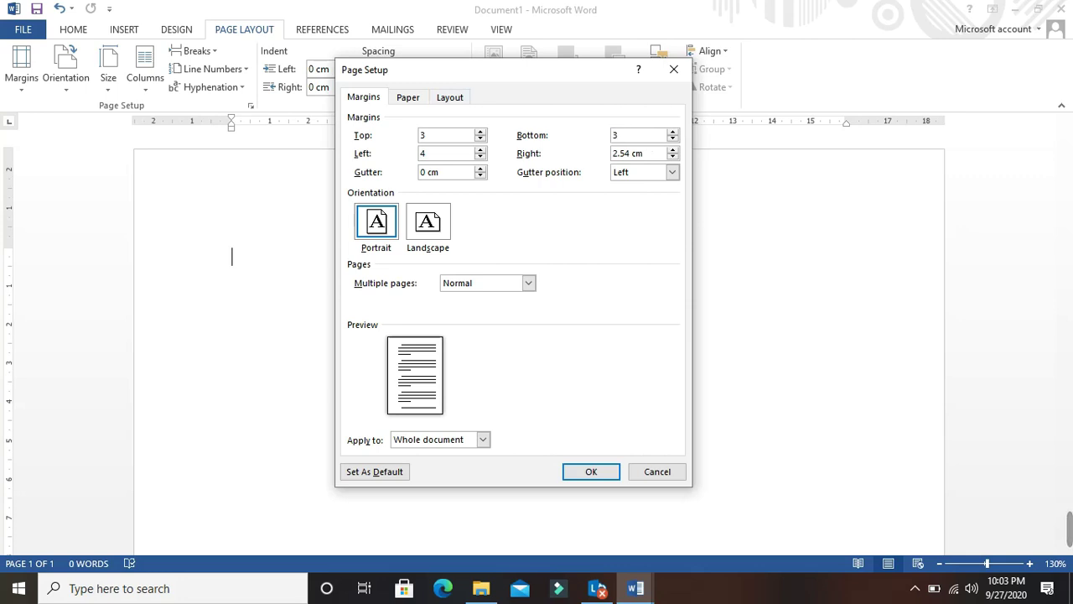
{"action": "left_click_drag", "start_coordinate": [651, 152], "coordinate": [628, 161]}
{"action": "key", "text": "BackSpace"}
{"action": "left_click", "coordinate": [588, 471]}
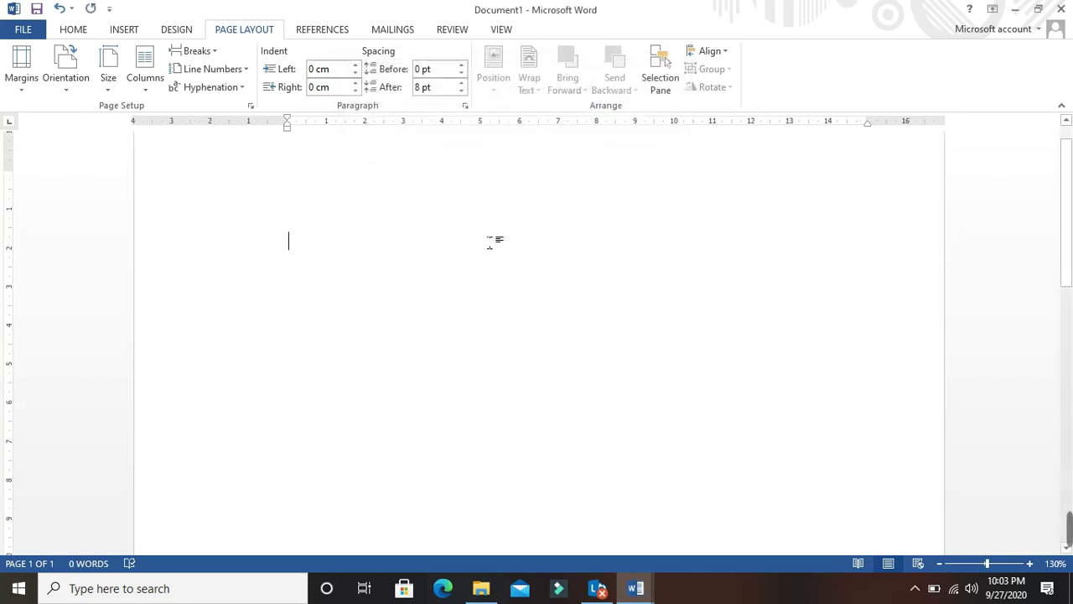
Return to LATIHAN.docx and review the listed font, line spacing, paper and margin requirements for the application letter
{"action": "left_click", "coordinate": [628, 589]}
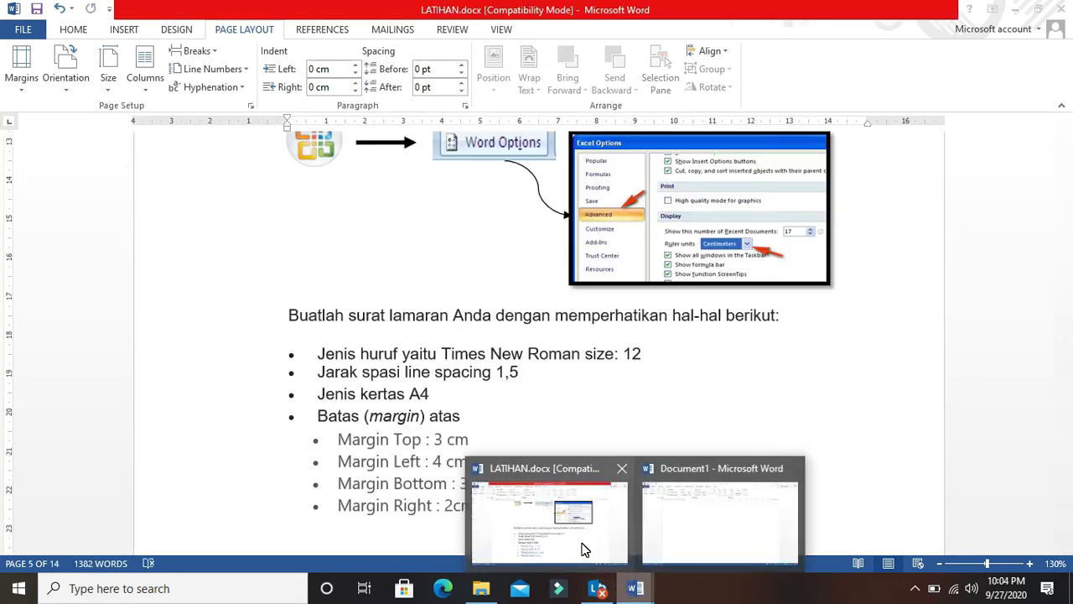
{"action": "left_click", "coordinate": [574, 541]}
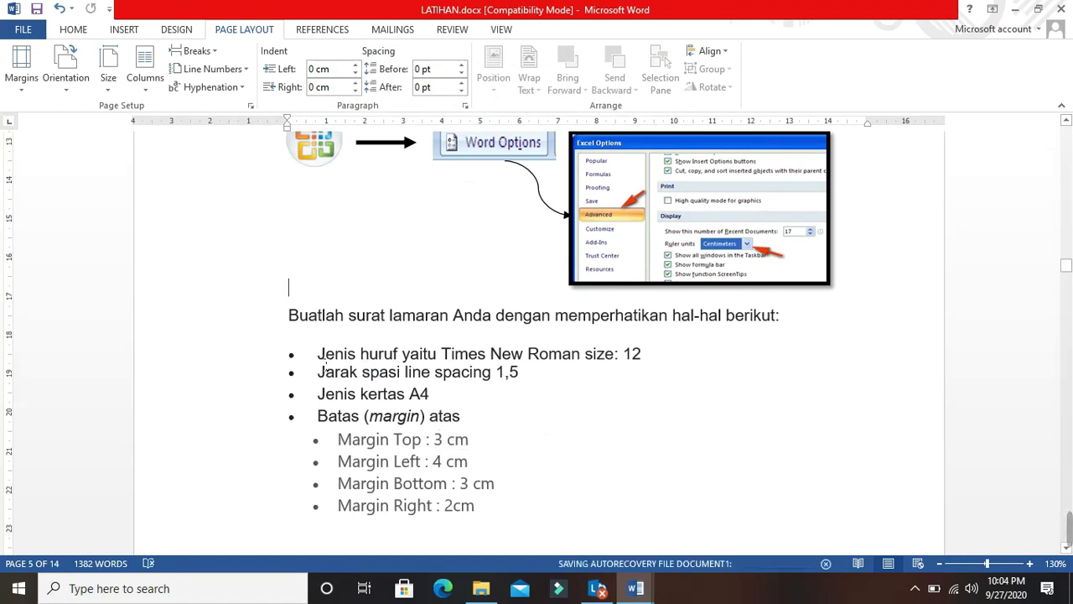
{"action": "left_click_drag", "start_coordinate": [320, 359], "coordinate": [521, 518]}
{"action": "scroll", "coordinate": [506, 443], "scroll_direction": "down", "scroll_amount": 3}
{"action": "scroll", "coordinate": [492, 436], "scroll_direction": "up", "scroll_amount": 3}
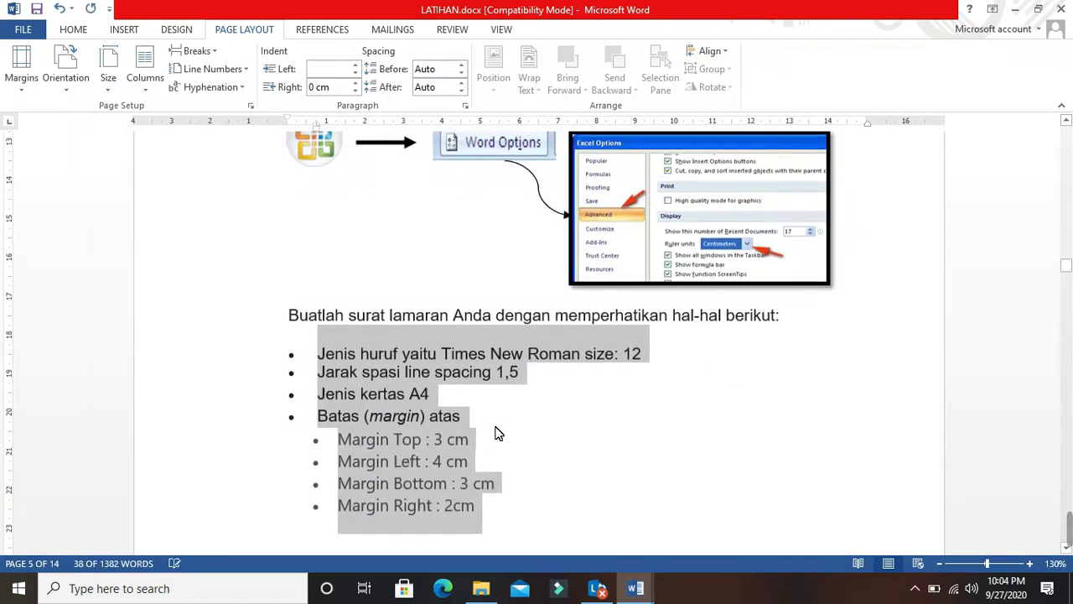
{"action": "scroll", "coordinate": [495, 433], "scroll_direction": "down", "scroll_amount": 1}
Switch to Document1 and look over the blank page with its new margins
{"action": "left_click", "coordinate": [635, 591]}
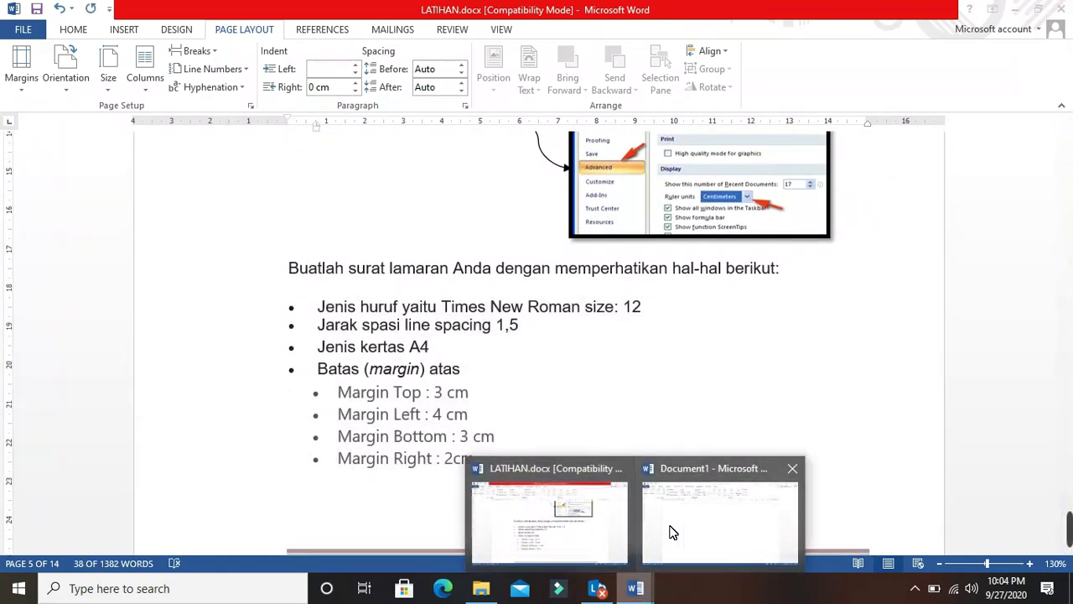
{"action": "left_click", "coordinate": [671, 531]}
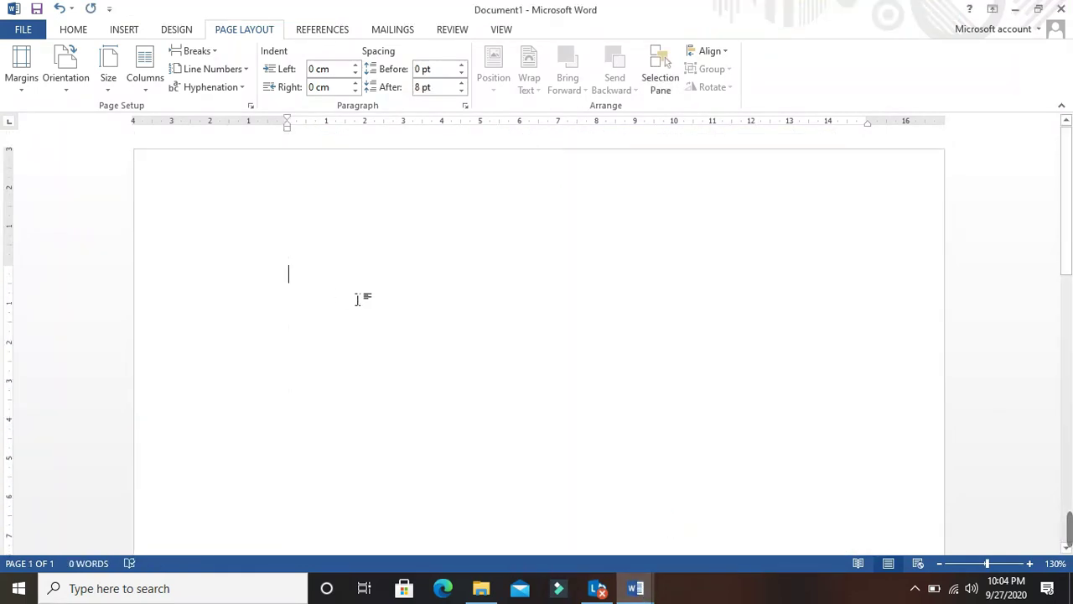
{"action": "scroll", "coordinate": [360, 296], "scroll_direction": "down", "scroll_amount": 1}
Go back to LATIHAN.docx and bring up the sample letter "CONTOH SURAT LAMARAN" on page 6
{"action": "left_click", "coordinate": [636, 589]}
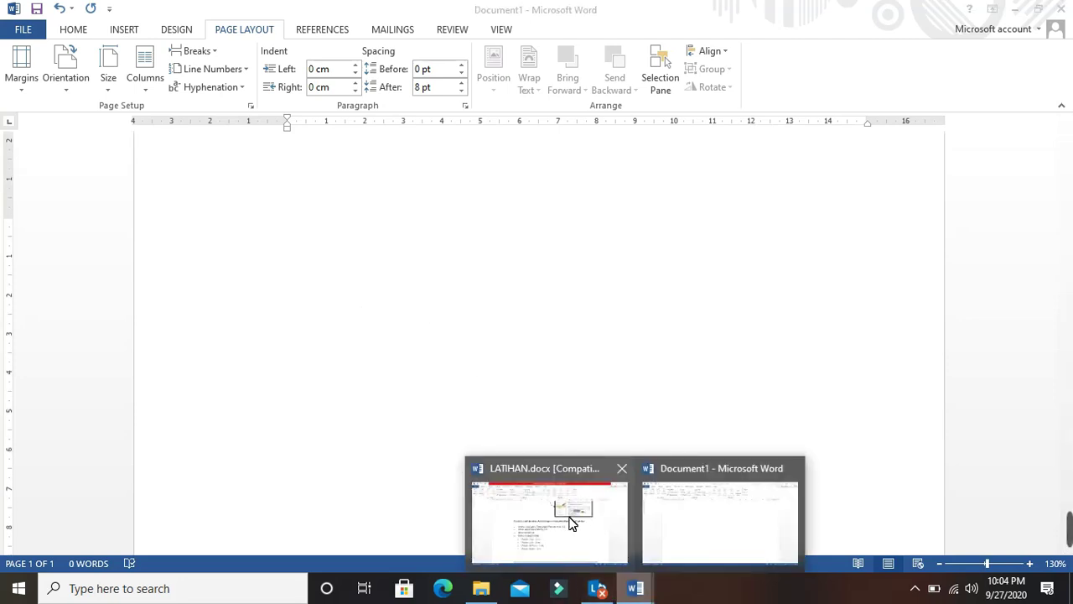
{"action": "mouse_move", "coordinate": [575, 528]}
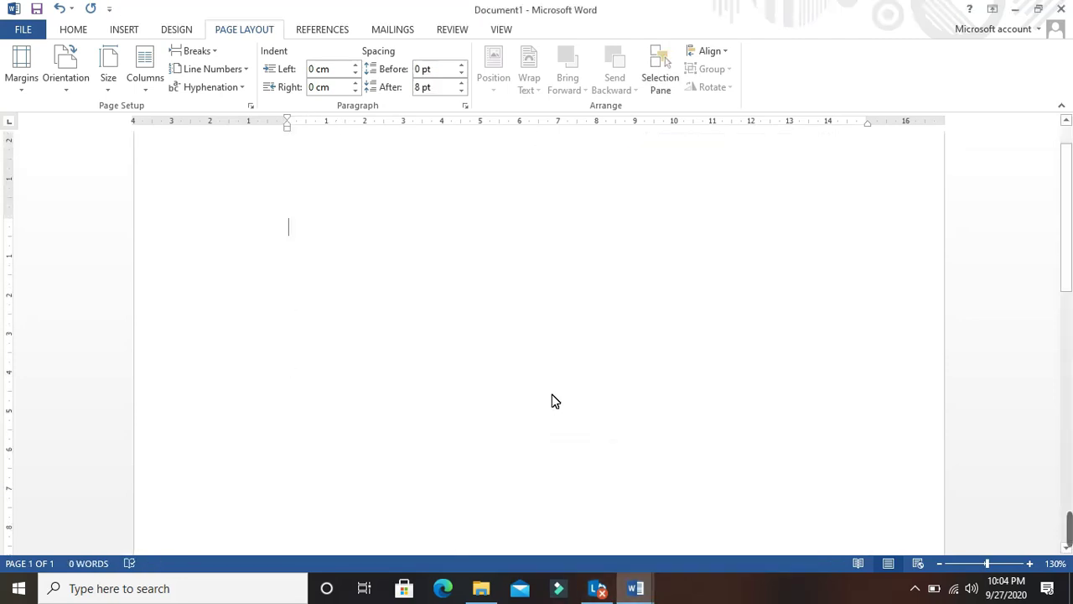
{"action": "left_click", "coordinate": [557, 524]}
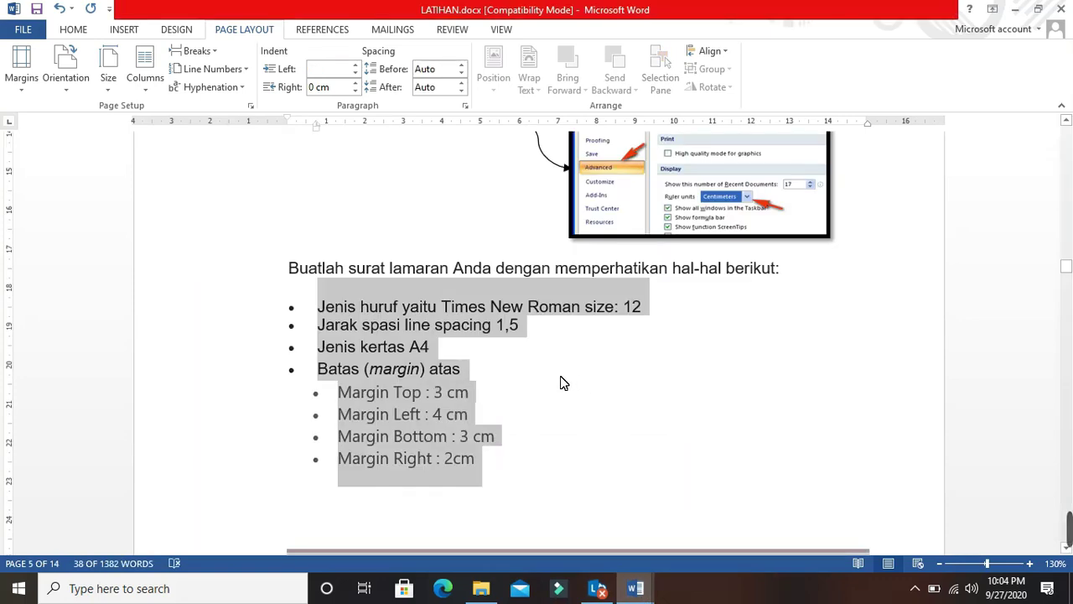
{"action": "scroll", "coordinate": [555, 382], "scroll_direction": "down", "scroll_amount": 3}
{"action": "scroll", "coordinate": [548, 381], "scroll_direction": "down", "scroll_amount": 8}
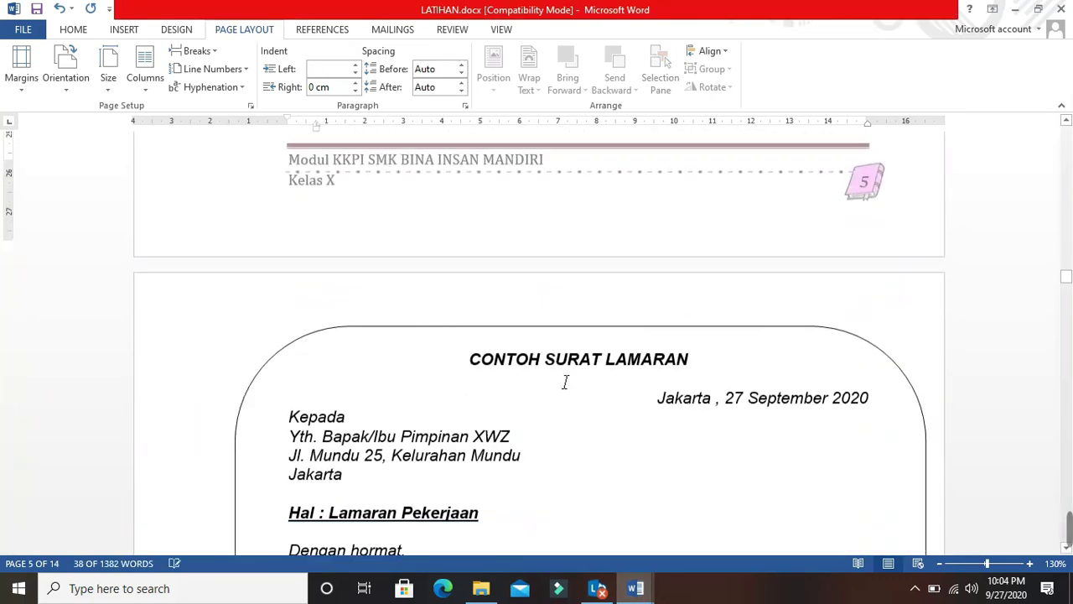
{"action": "scroll", "coordinate": [556, 381], "scroll_direction": "up", "scroll_amount": 1}
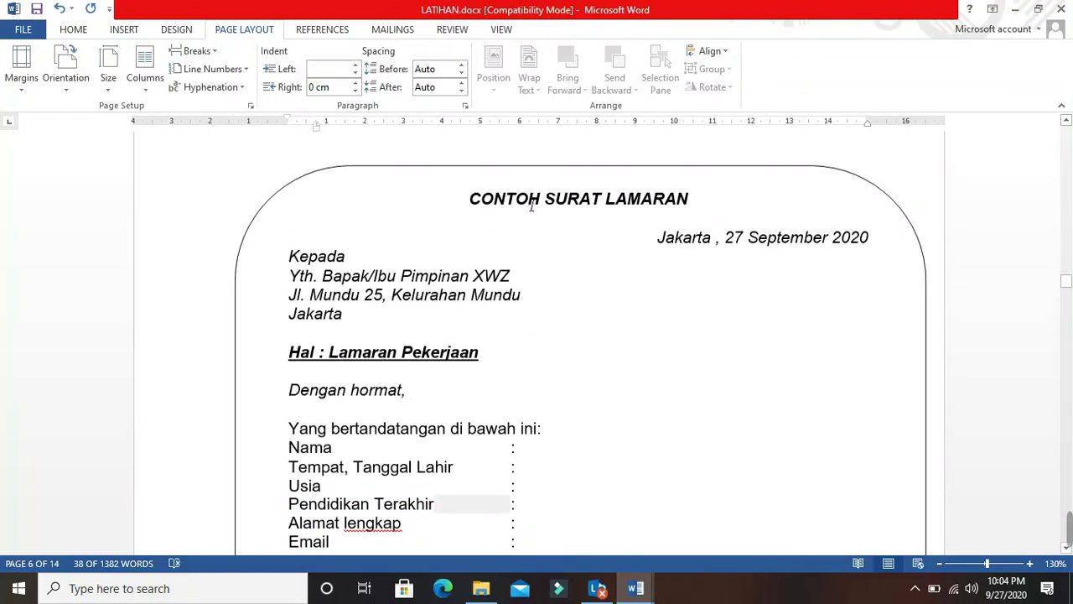
Examine the place and date line and the recipient lines at the head of the sample letter
{"action": "left_click", "coordinate": [659, 240]}
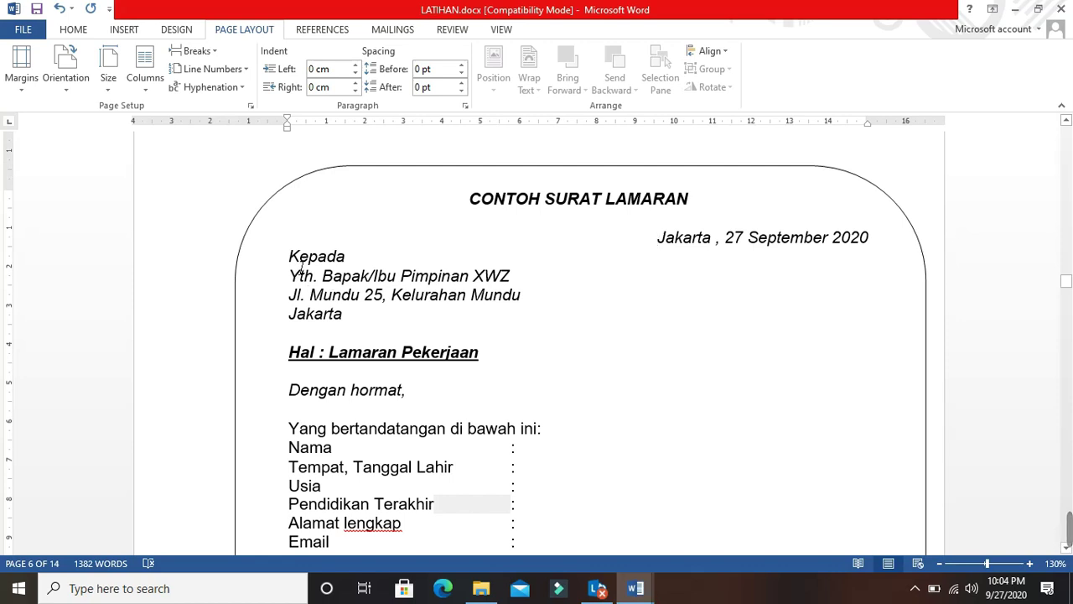
{"action": "left_click_drag", "start_coordinate": [290, 260], "coordinate": [362, 268]}
{"action": "left_click_drag", "start_coordinate": [291, 278], "coordinate": [474, 283]}
{"action": "left_click", "coordinate": [484, 283]}
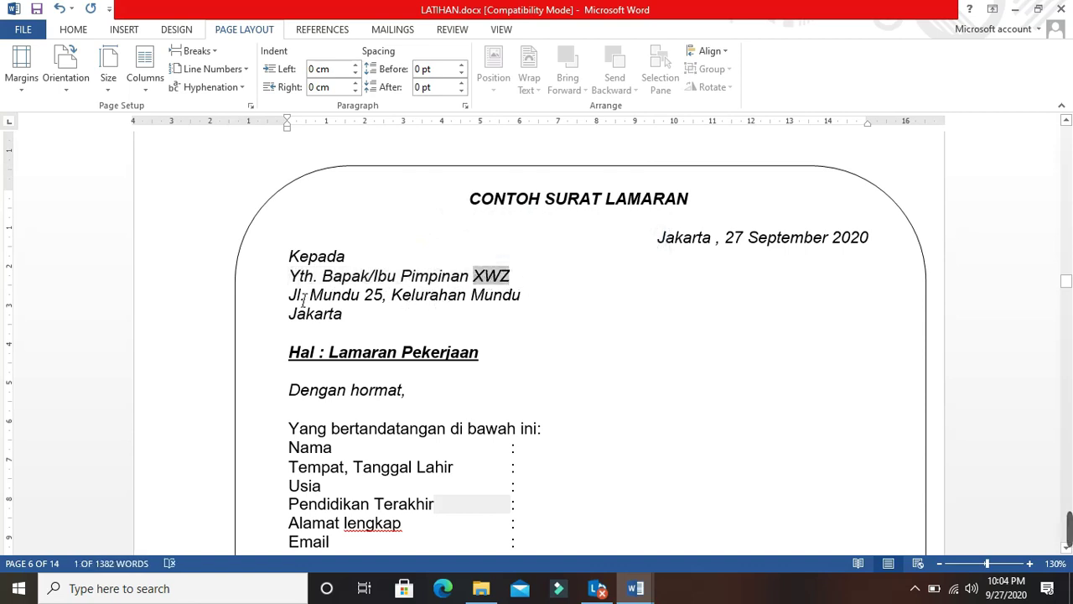
Examine the recipient address, subject line and personal-data list with aligned colons in the sample letter
{"action": "left_click_drag", "start_coordinate": [303, 298], "coordinate": [363, 314]}
{"action": "left_click", "coordinate": [370, 326]}
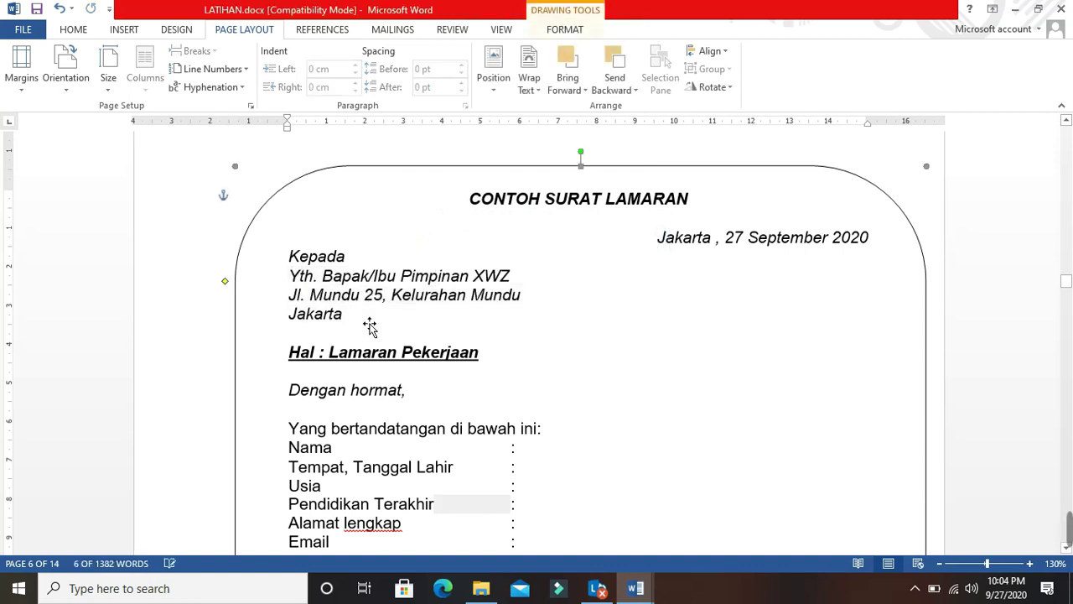
{"action": "left_click", "coordinate": [350, 352]}
{"action": "scroll", "coordinate": [363, 319], "scroll_direction": "down", "scroll_amount": 2}
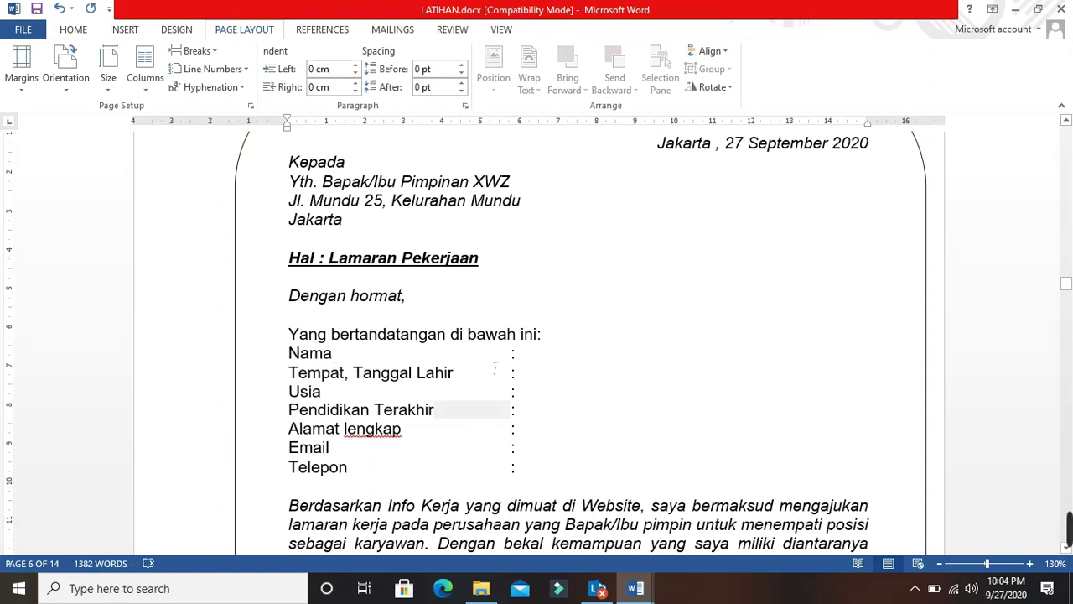
{"action": "left_click_drag", "start_coordinate": [512, 356], "coordinate": [530, 458]}
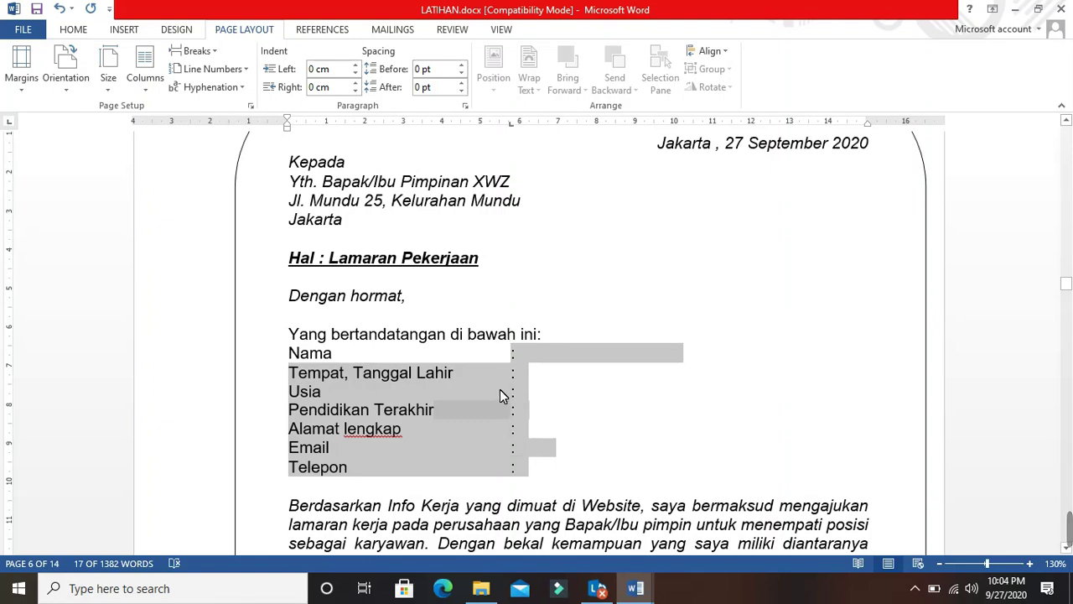
Switch to Document1 and write the line "Yang bertanda tangan dibawah ini" with "Nama" on the line below
{"action": "left_click", "coordinate": [635, 589]}
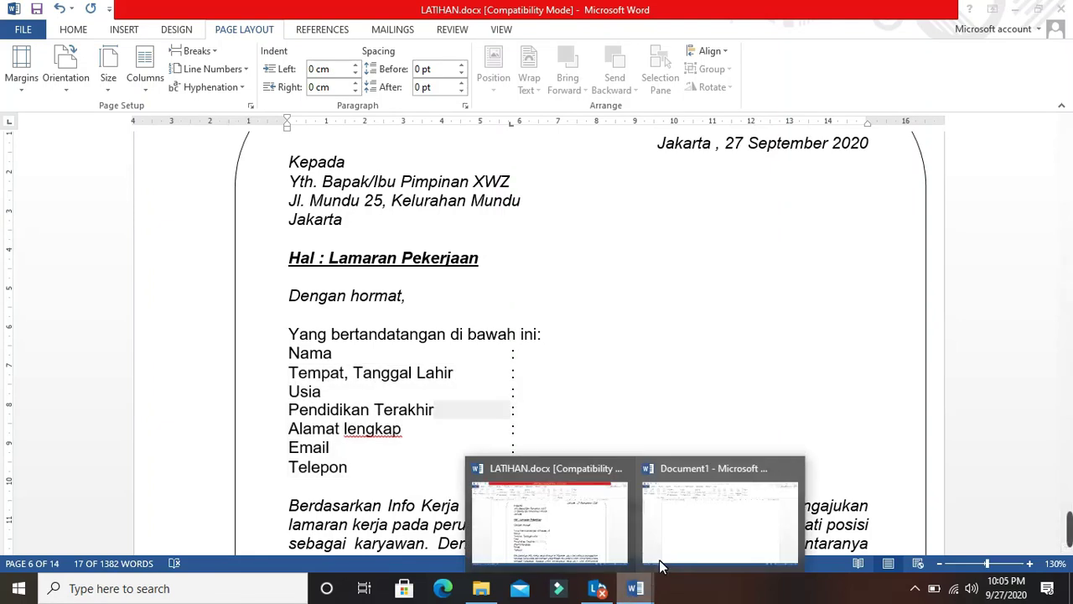
{"action": "left_click", "coordinate": [671, 529]}
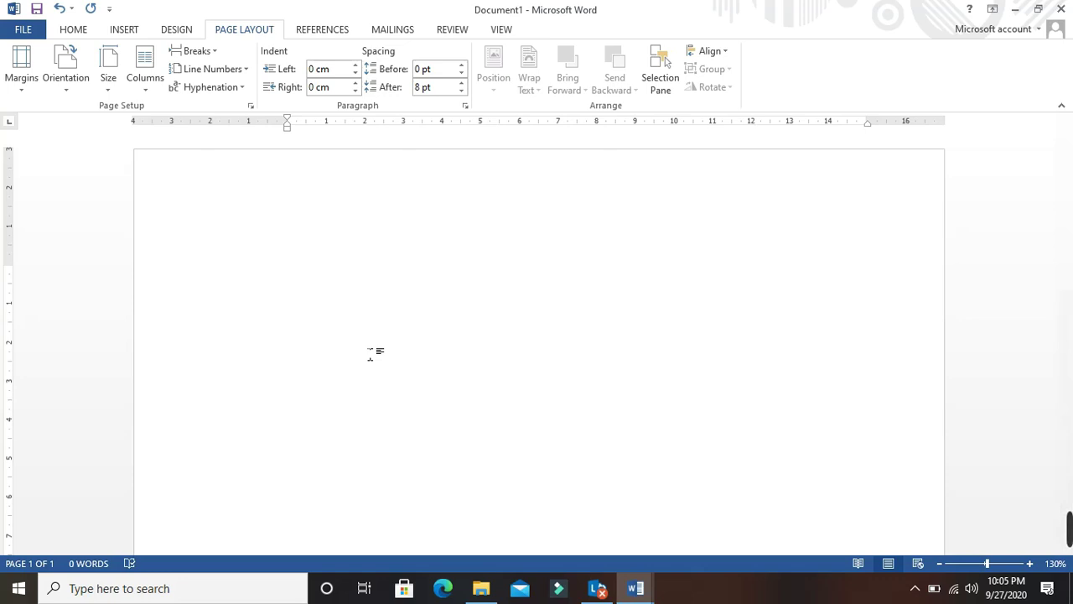
{"action": "type", "text": "Yang bertanda tangan dibawah ini"}
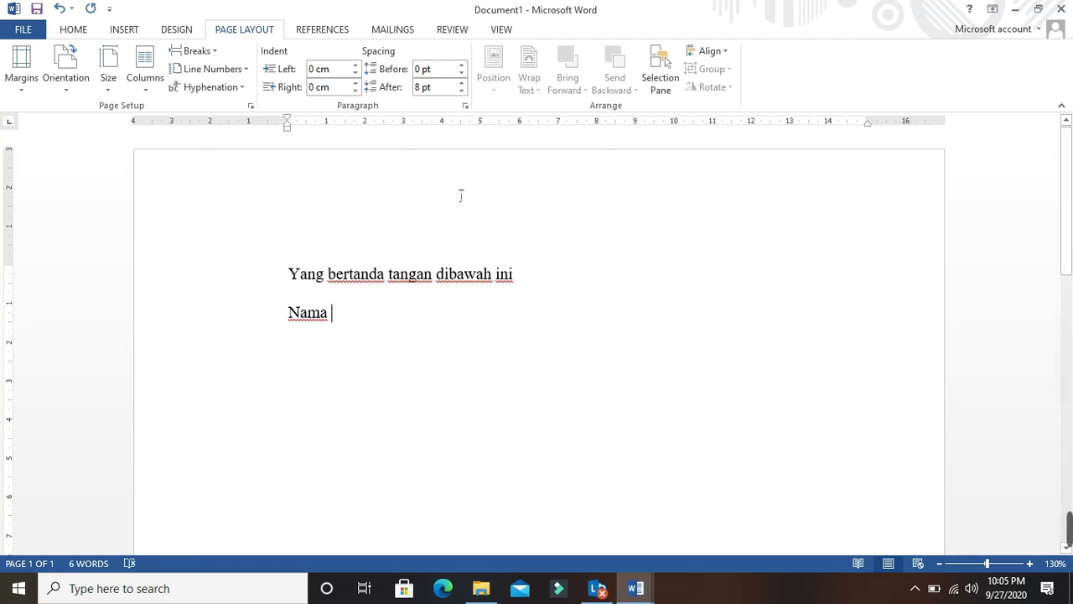
Try a tab stop at about 4.5 cm and remove it, and switch the ruler off and back on
{"action": "left_click", "coordinate": [461, 127]}
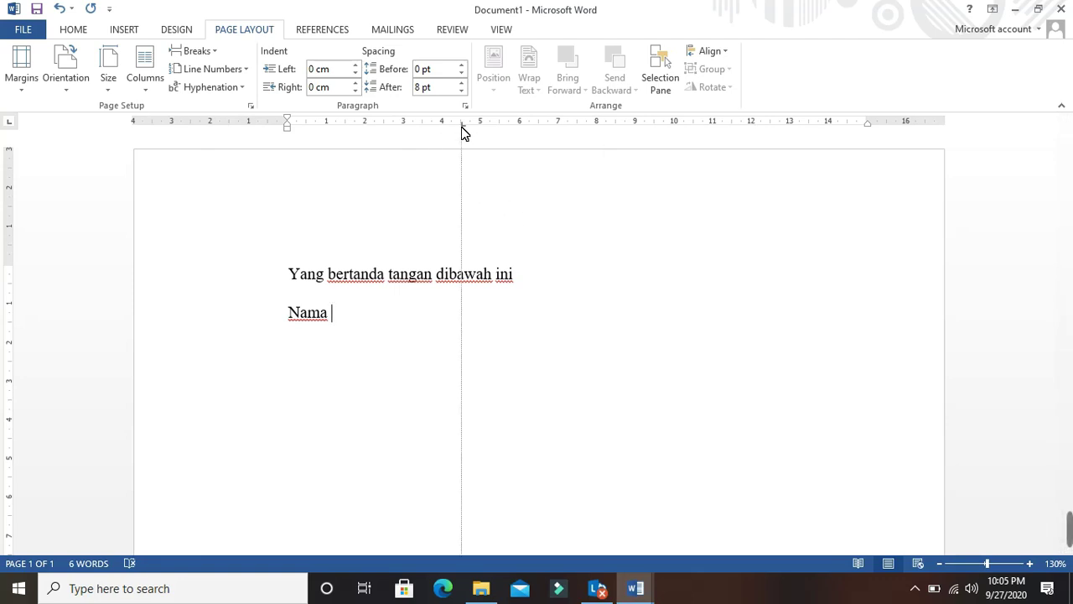
{"action": "left_click_drag", "start_coordinate": [464, 132], "coordinate": [460, 213]}
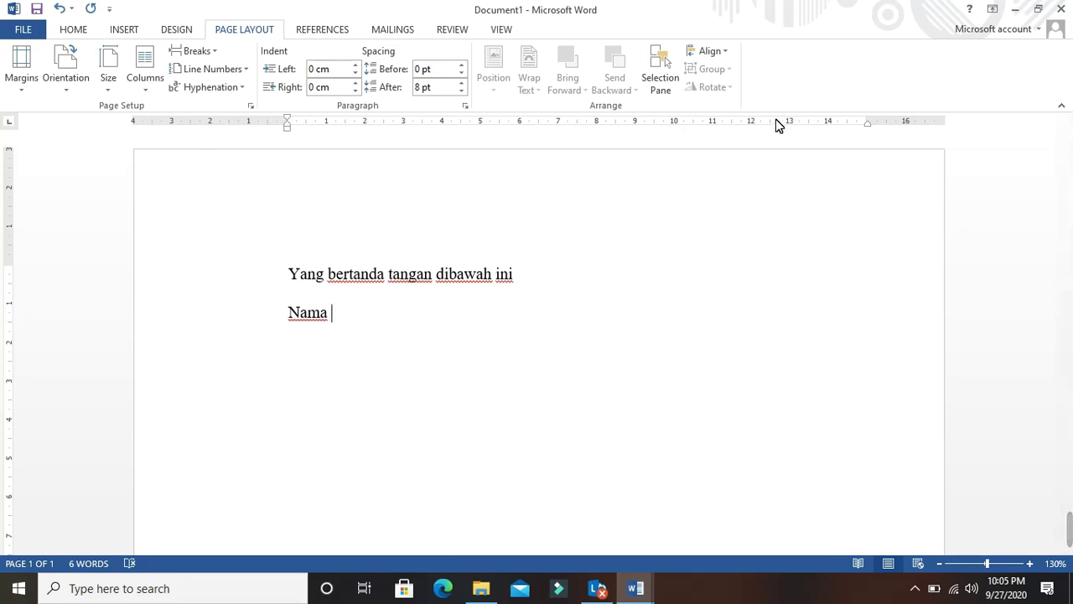
{"action": "left_click", "coordinate": [501, 32]}
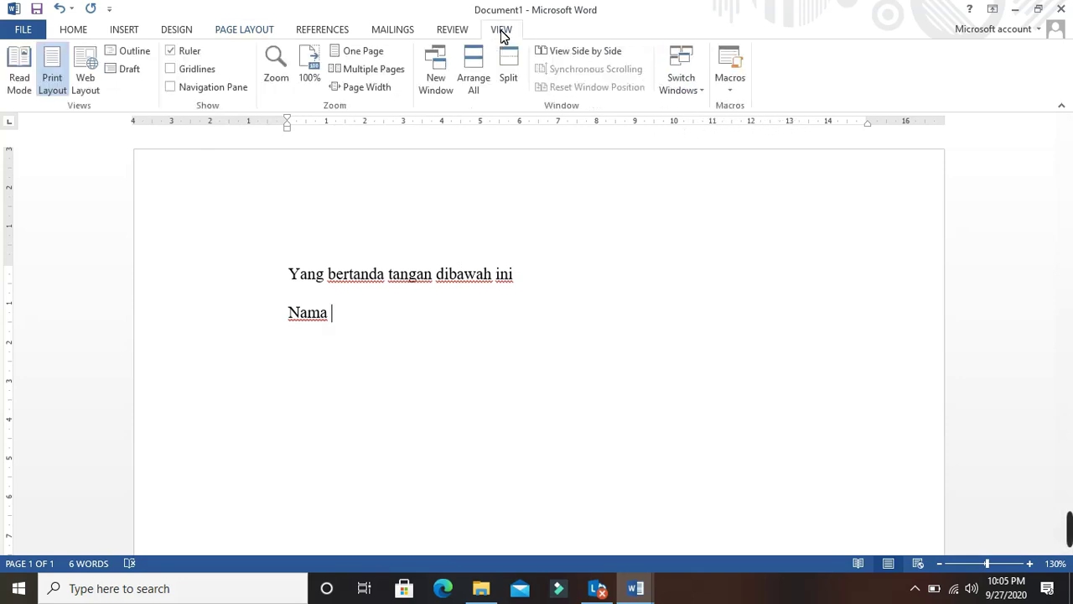
{"action": "left_click", "coordinate": [173, 56]}
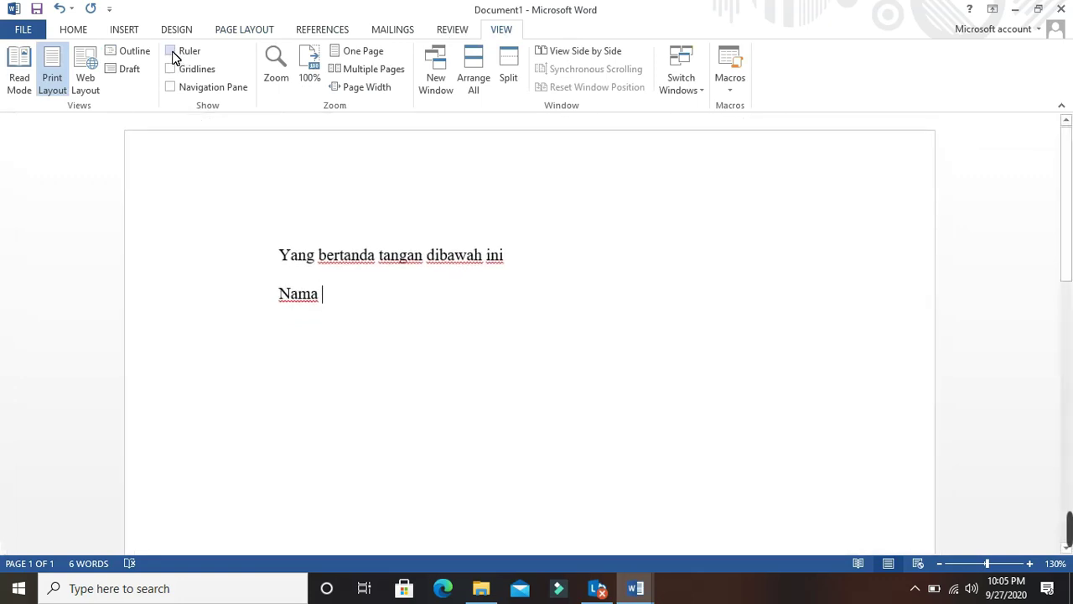
{"action": "left_click", "coordinate": [173, 56]}
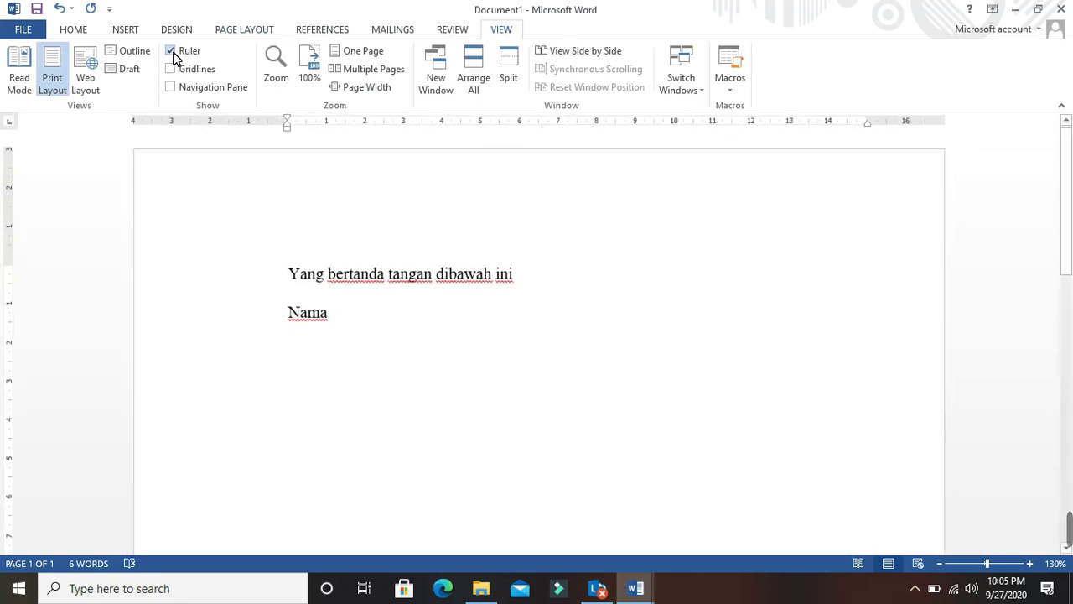
{"action": "left_click", "coordinate": [174, 54]}
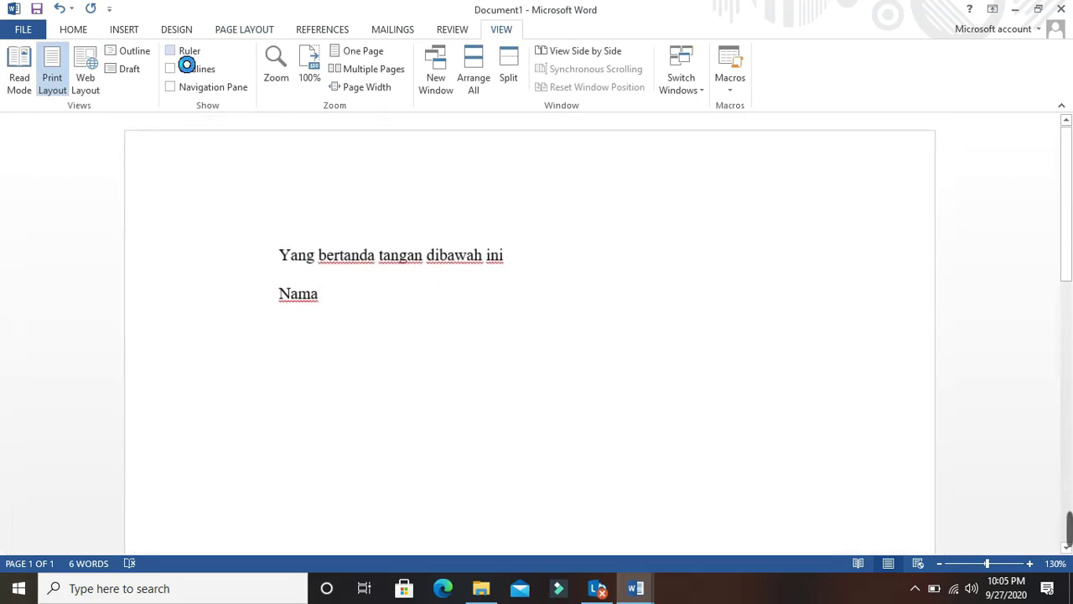
{"action": "left_click", "coordinate": [174, 53]}
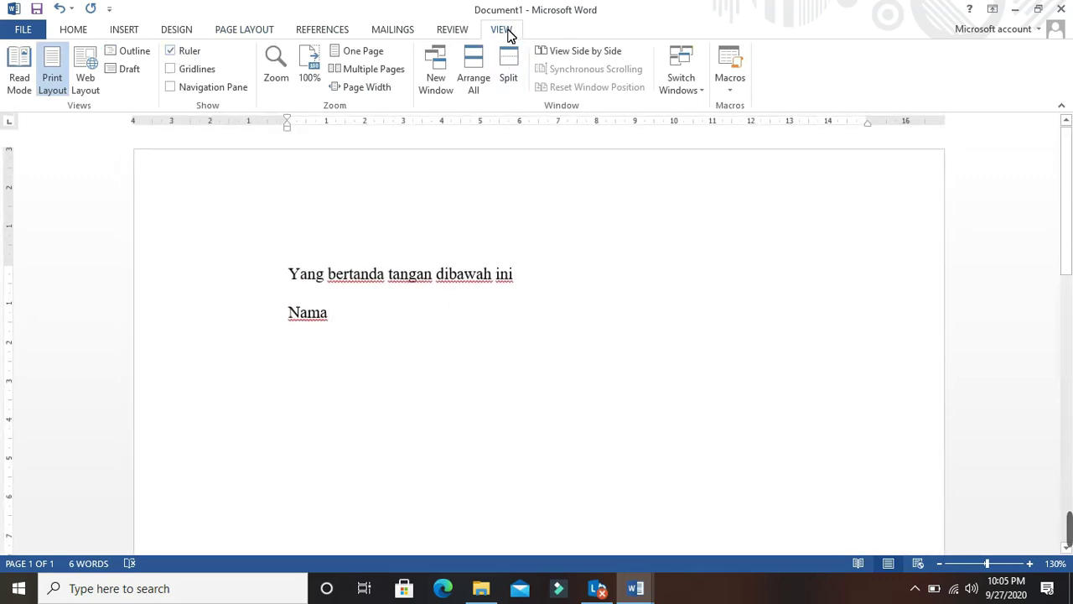
Set a left tab stop at about 4.5 cm on the "Nama" line and add a colon aligned to it
{"action": "left_click", "coordinate": [593, 298]}
{"action": "left_click", "coordinate": [387, 316]}
{"action": "left_click", "coordinate": [458, 128]}
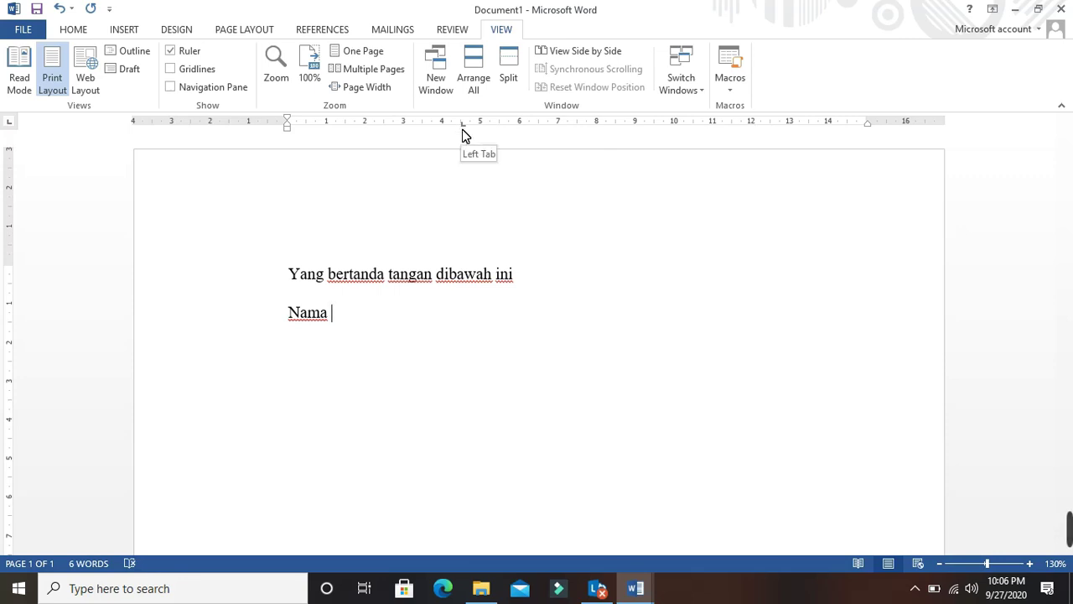
{"action": "key", "text": "Tab"}
{"action": "type", "text": ":"}
Add the line "Tempat, tanggal lahir" below "Nama" with its colon aligned at the tab stop
{"action": "type", "text": "Temp"}
{"action": "type", "text": "at "}
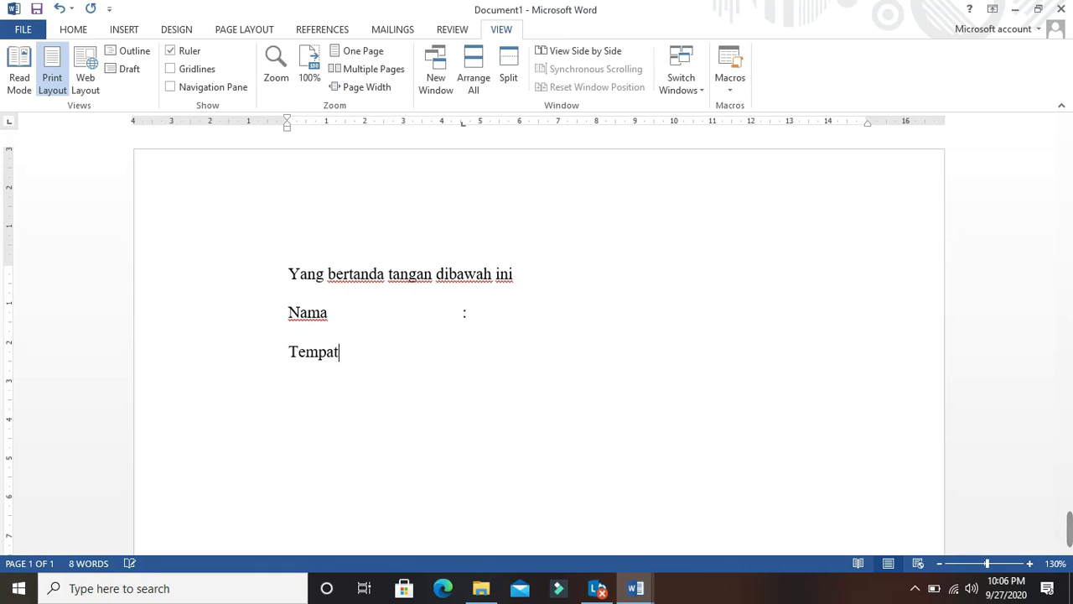
{"action": "type", "text": ", tanggal l"}
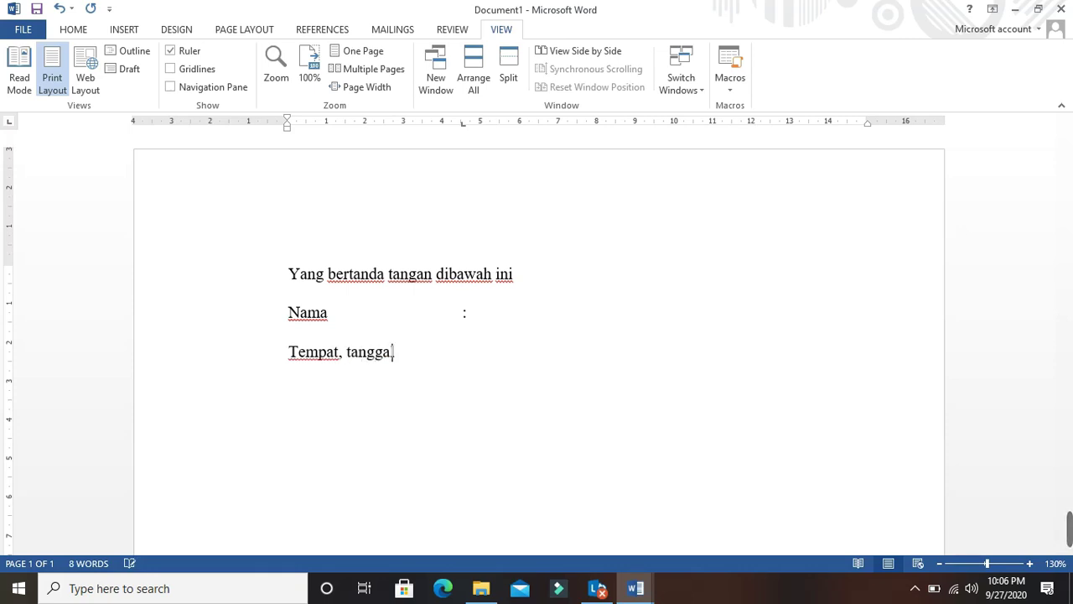
{"action": "type", "text": "ahir"}
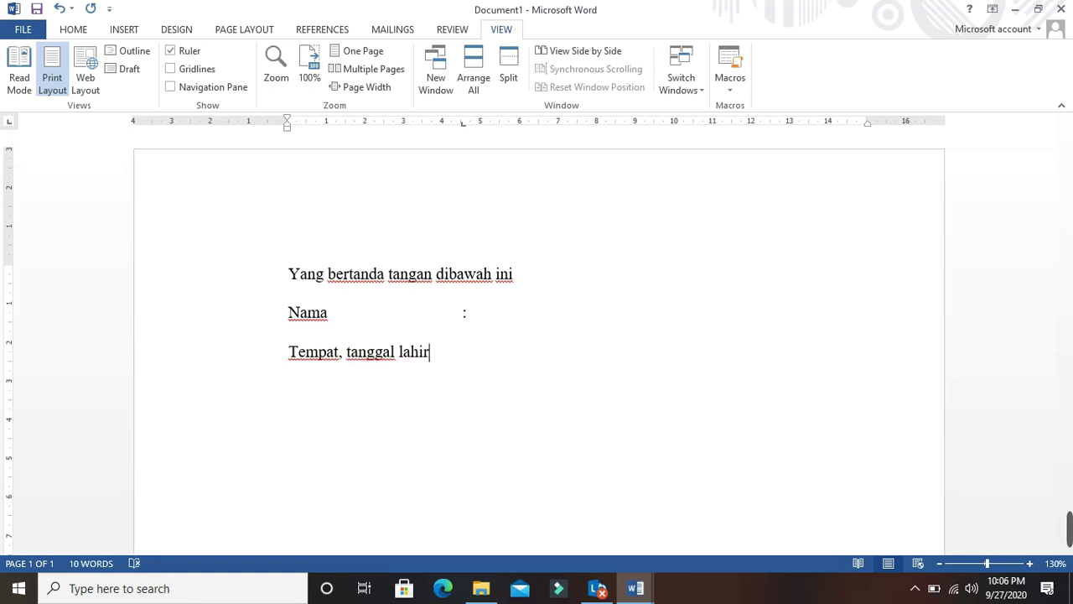
{"action": "key", "text": "Tab"}
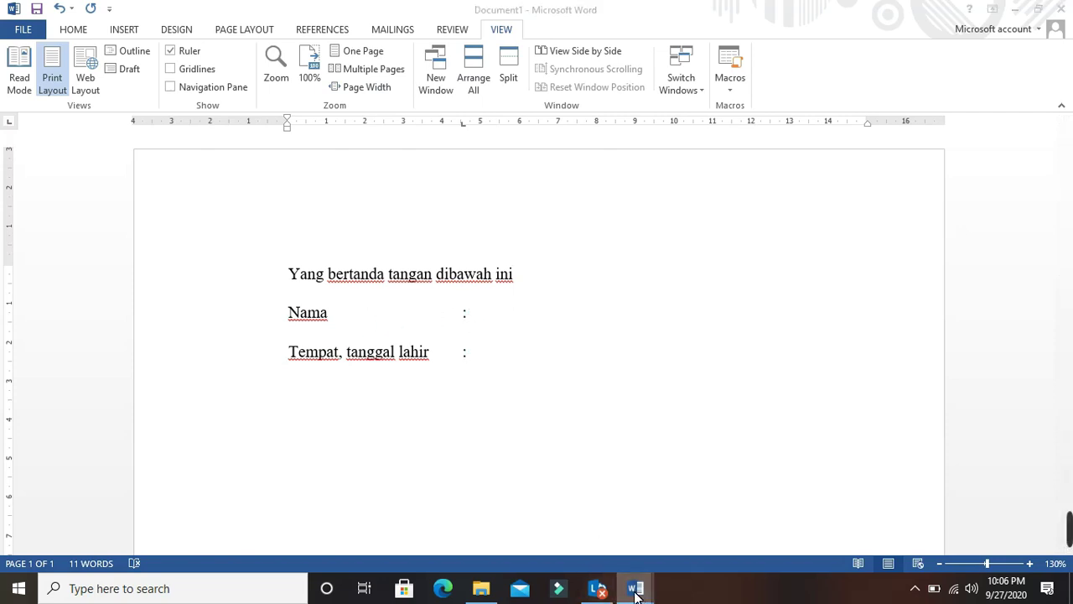
Check the next field in LATIHAN.docx and add the line "Usia" with a tab-aligned colon in Document1
{"action": "mouse_move", "coordinate": [632, 586]}
{"action": "left_click", "coordinate": [551, 528]}
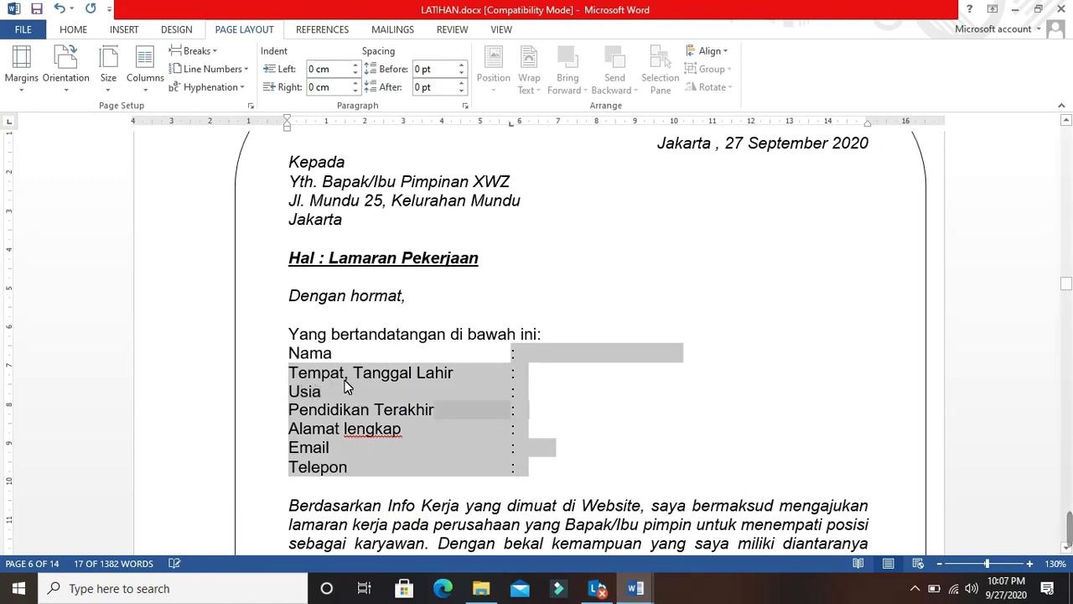
{"action": "left_click", "coordinate": [637, 590]}
{"action": "left_click", "coordinate": [674, 528]}
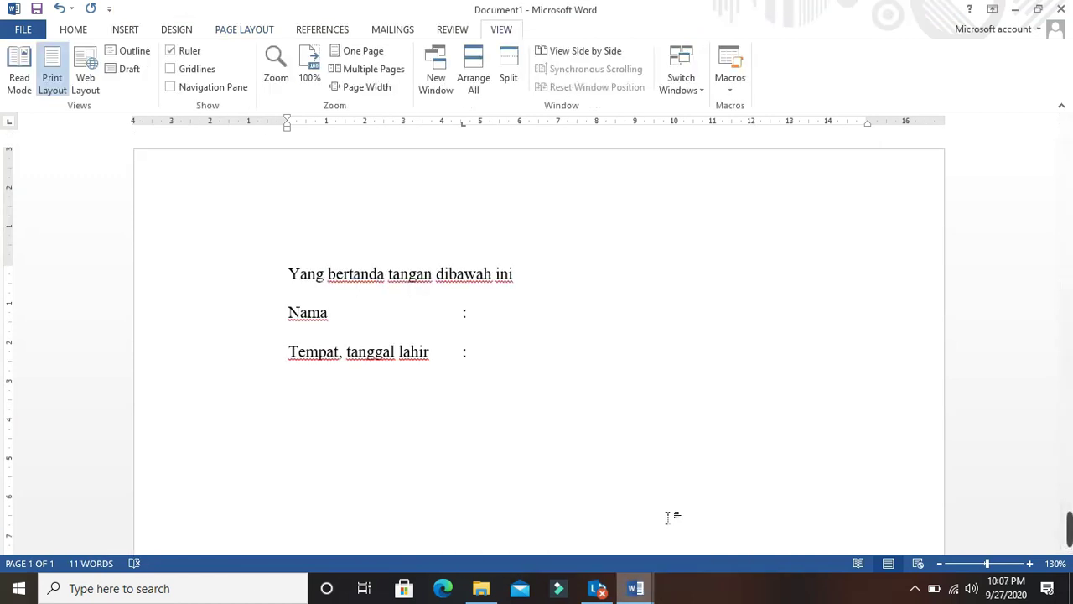
{"action": "key", "text": "Return"}
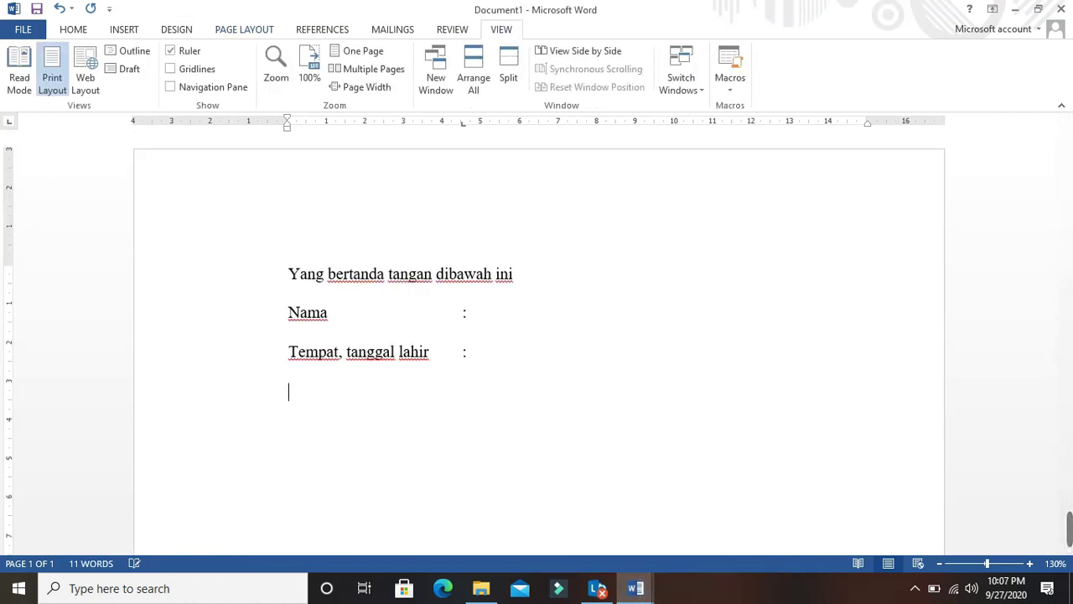
{"action": "type", "text": "Usian"}
{"action": "key", "text": "BackSpace"}
{"action": "key", "text": "Tab"}
{"action": "left_click_drag", "start_coordinate": [462, 126], "coordinate": [462, 124]}
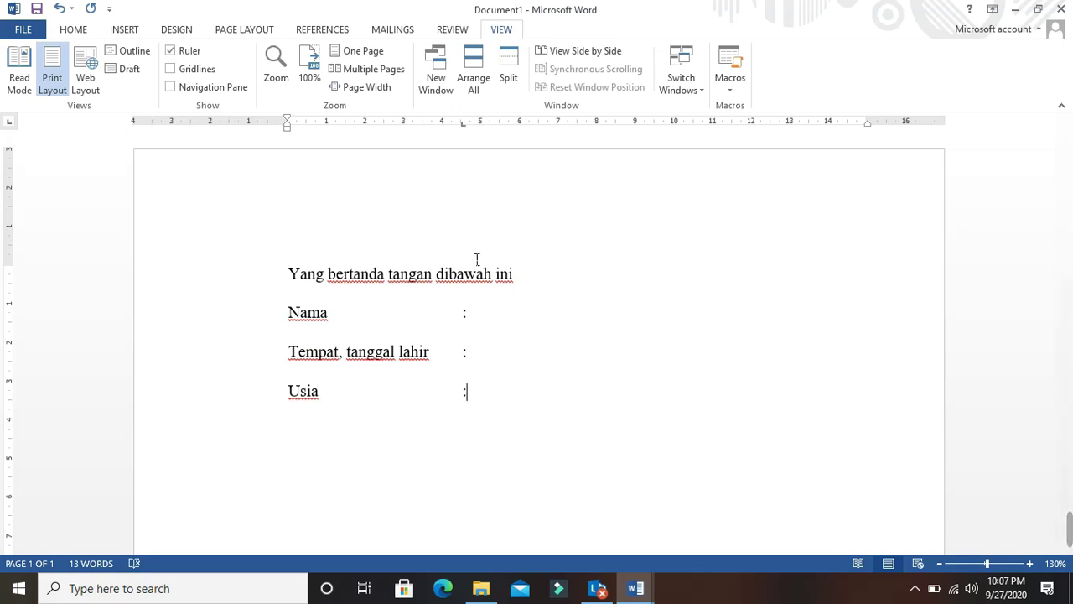
Add the line "Pendidikan terakhir" below "Usia" with its colon aligned at the tab stop
{"action": "key", "text": "Return"}
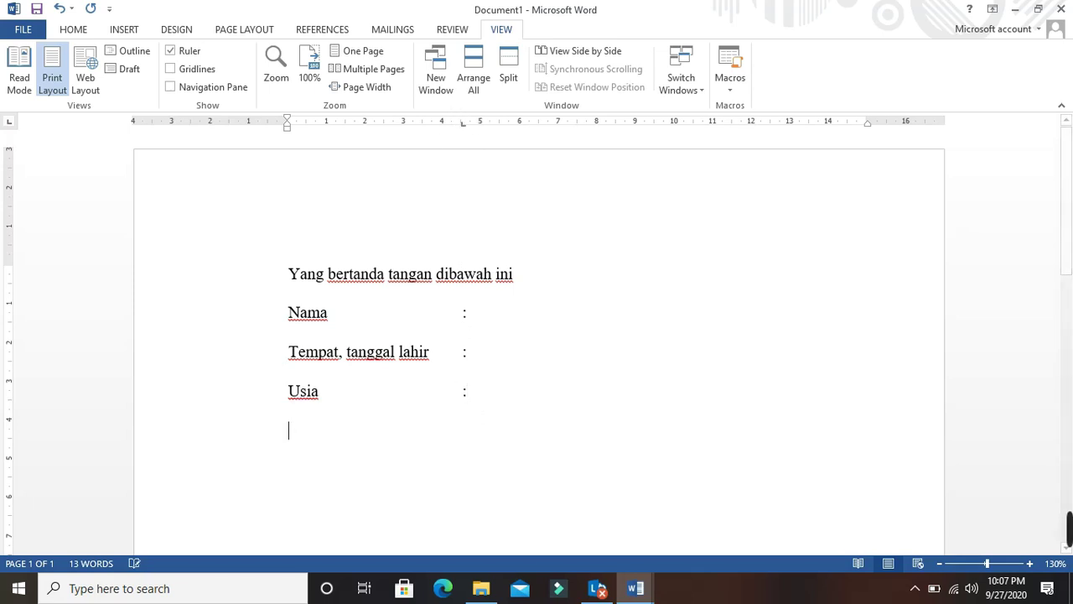
{"action": "type", "text": "pe"}
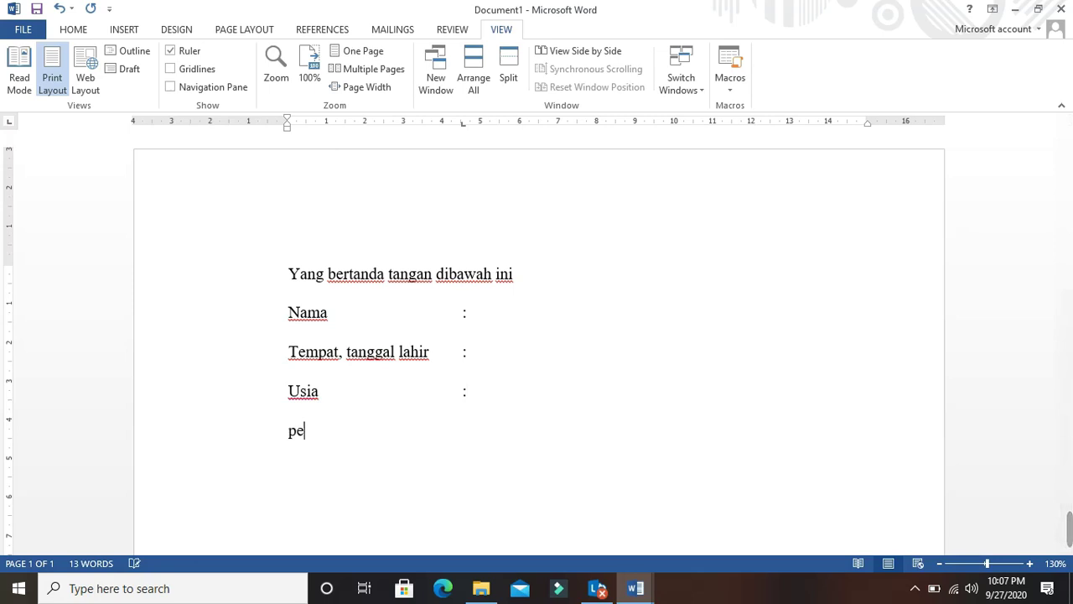
{"action": "type", "text": "ndidikan terakhir"}
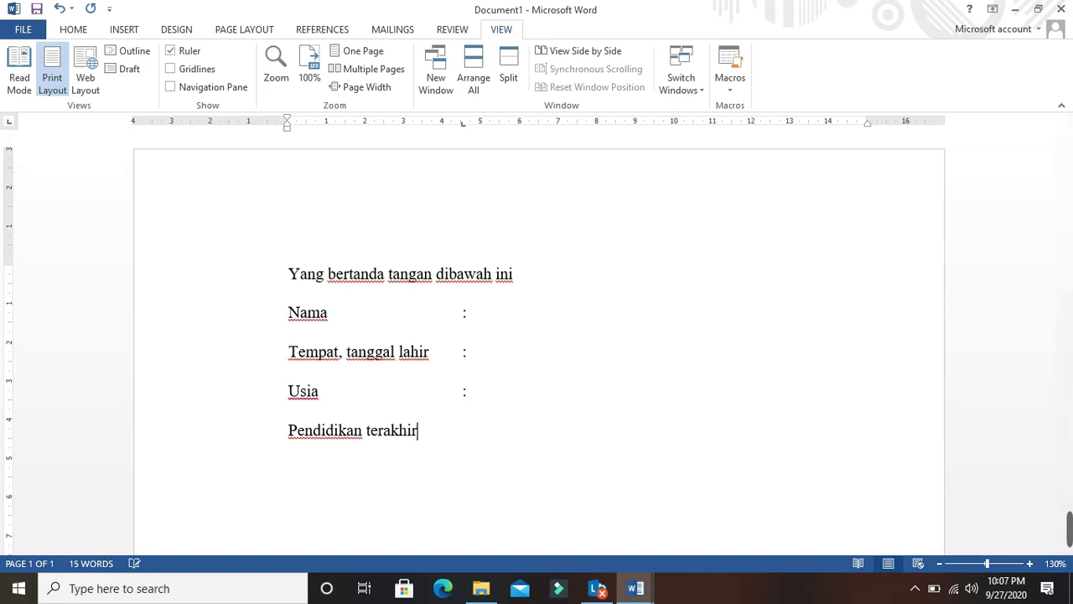
{"action": "key", "text": "Tab"}
{"action": "type", "text": ":"}
Add the line "Email" below "Pendidikan terakhir" with its colon aligned at the tab stop
{"action": "type", "text": "email"}
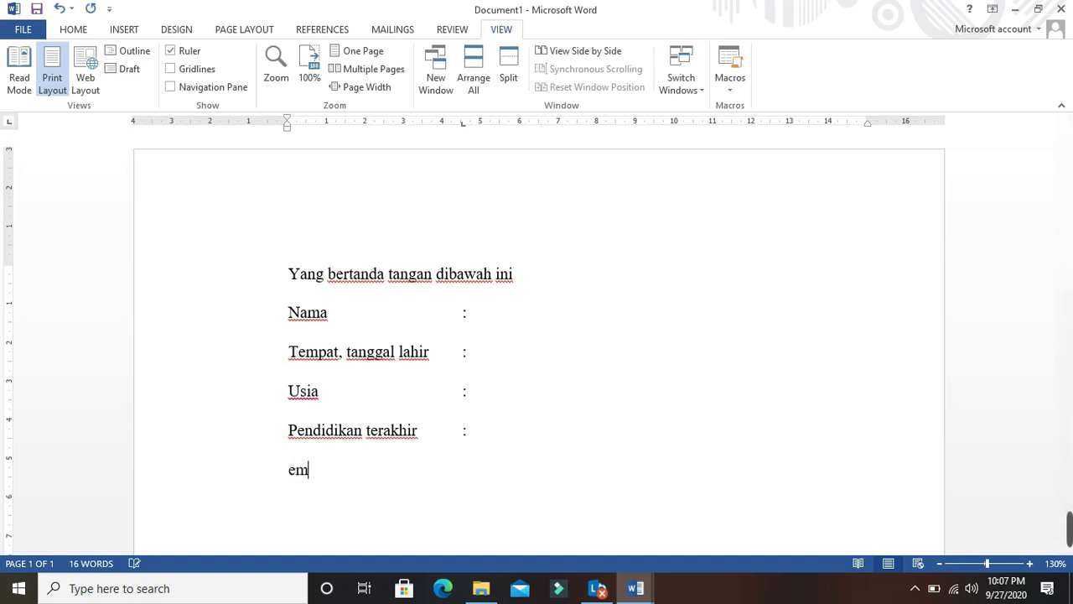
{"action": "key", "text": "Tab"}
{"action": "type", "text": ":"}
Apply 1.5 line spacing to the lines from "Nama" to "Email" and remove the space after their paragraphs
{"action": "scroll", "coordinate": [365, 339], "scroll_direction": "down", "scroll_amount": 3}
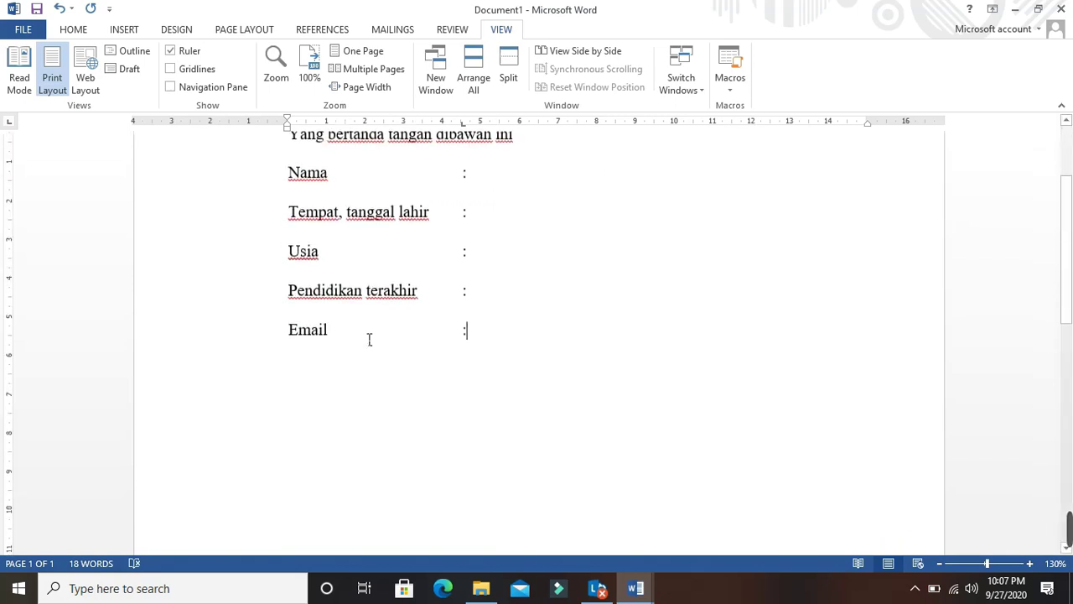
{"action": "scroll", "coordinate": [370, 340], "scroll_direction": "up", "scroll_amount": 3}
{"action": "left_click_drag", "start_coordinate": [289, 318], "coordinate": [479, 472]}
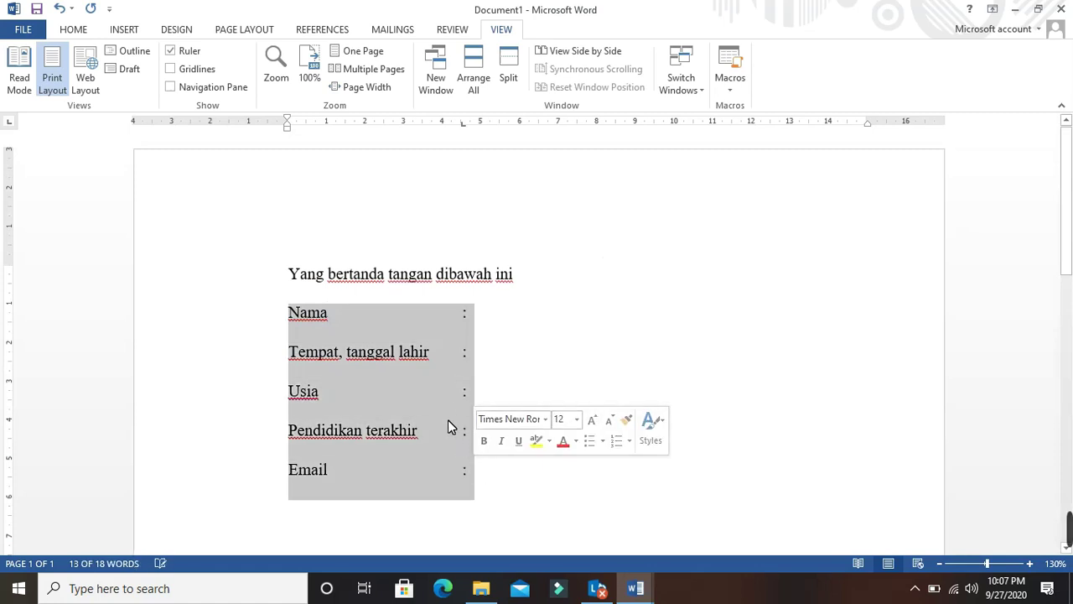
{"action": "left_click", "coordinate": [68, 28]}
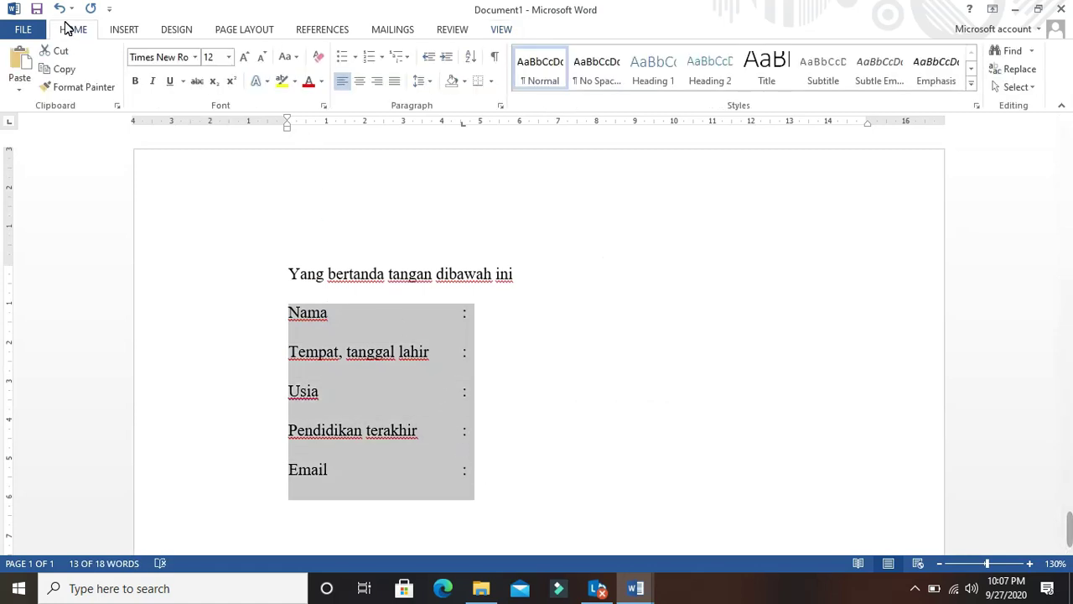
{"action": "left_click", "coordinate": [428, 83]}
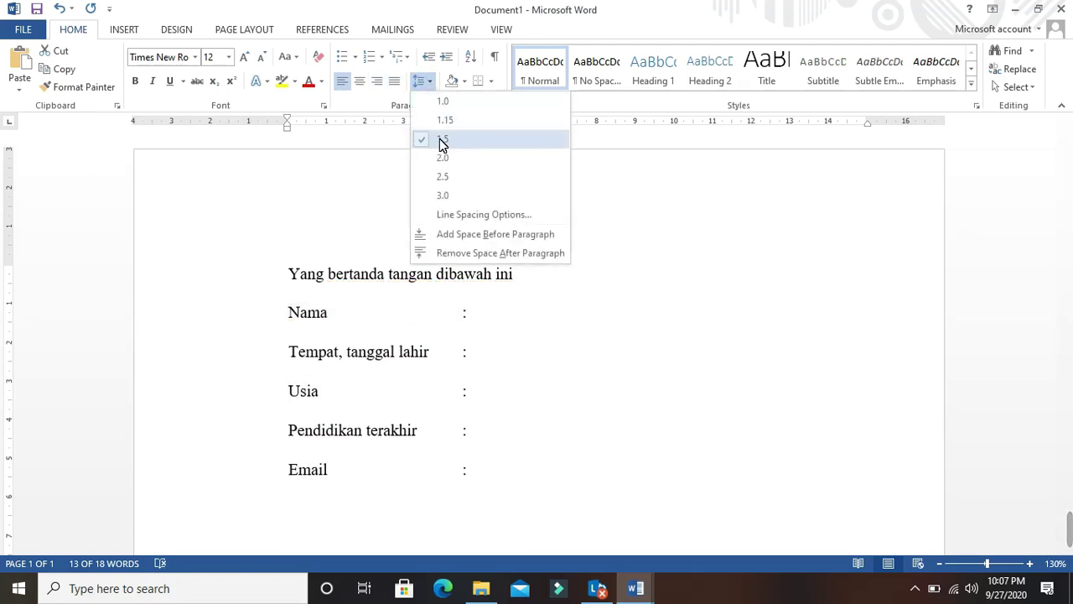
{"action": "left_click", "coordinate": [442, 139]}
{"action": "left_click", "coordinate": [425, 83]}
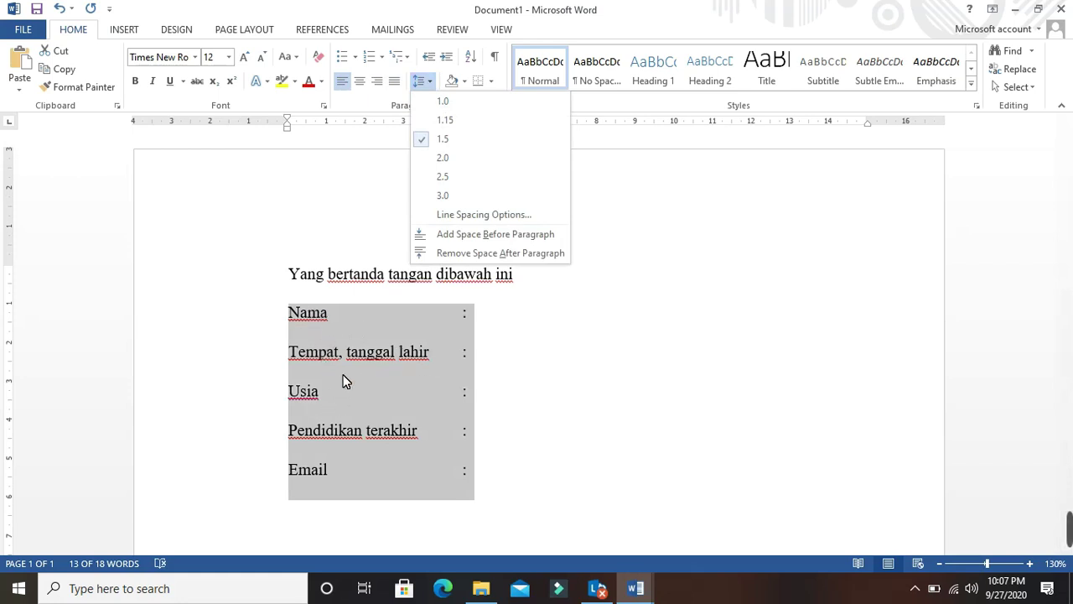
{"action": "left_click", "coordinate": [472, 253]}
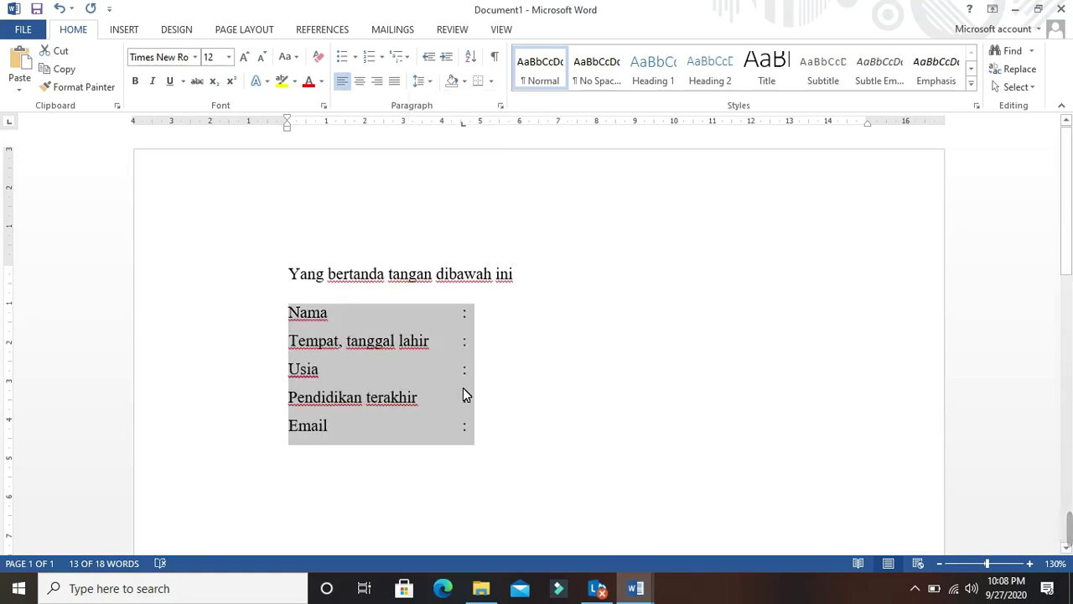
Add the line "Nomor Telepon" below "Email" with its colon aligned at the tab stop
{"action": "left_click", "coordinate": [490, 429]}
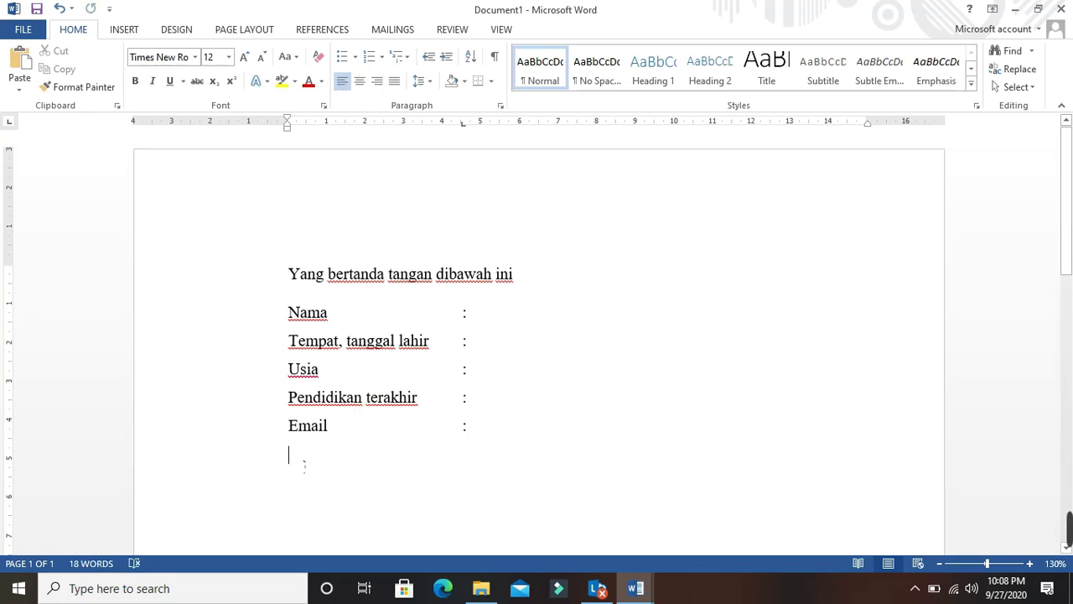
{"action": "type", "text": "Nomor "}
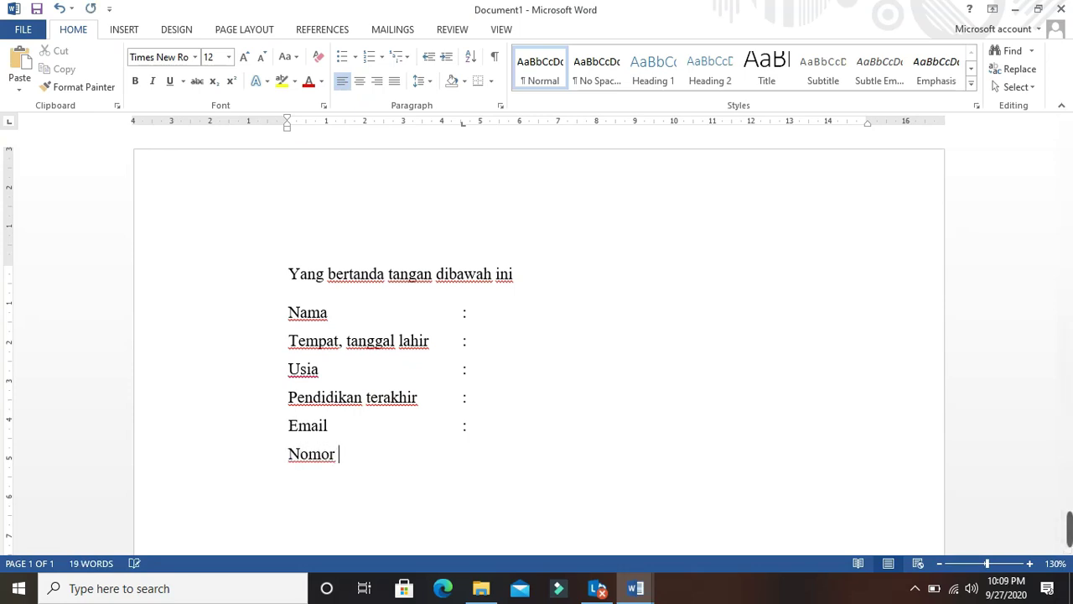
{"action": "type", "text": "Telepon"}
{"action": "key", "text": "Tab"}
{"action": "type", "text": ":"}
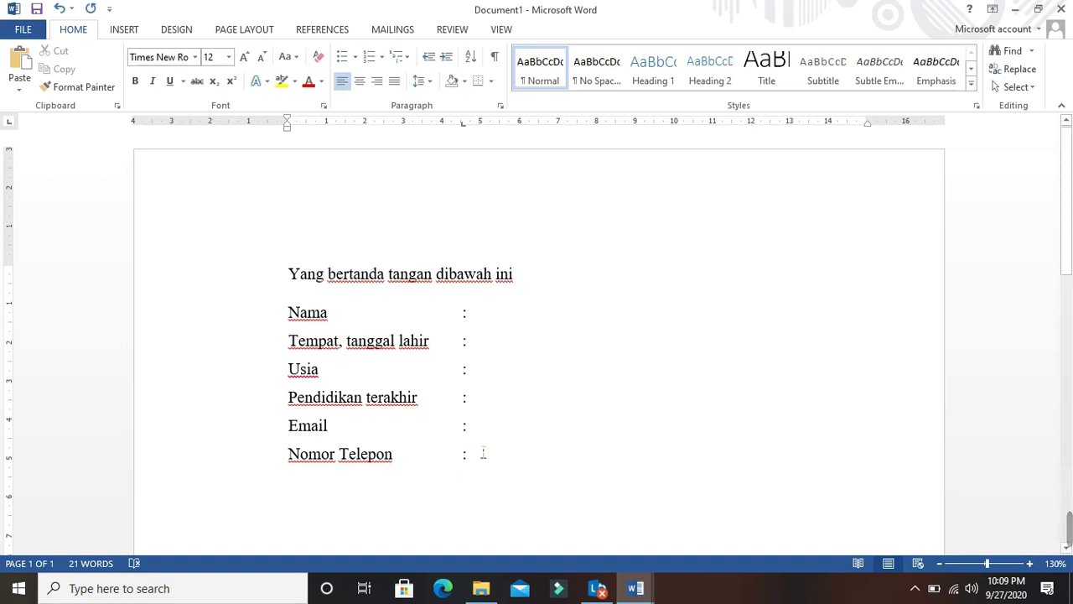
{"action": "scroll", "coordinate": [481, 447], "scroll_direction": "down", "scroll_amount": 1}
{"action": "scroll", "coordinate": [480, 444], "scroll_direction": "up", "scroll_amount": 1}
{"action": "left_click", "coordinate": [493, 314]}
{"action": "left_click_drag", "start_coordinate": [462, 314], "coordinate": [491, 457]}
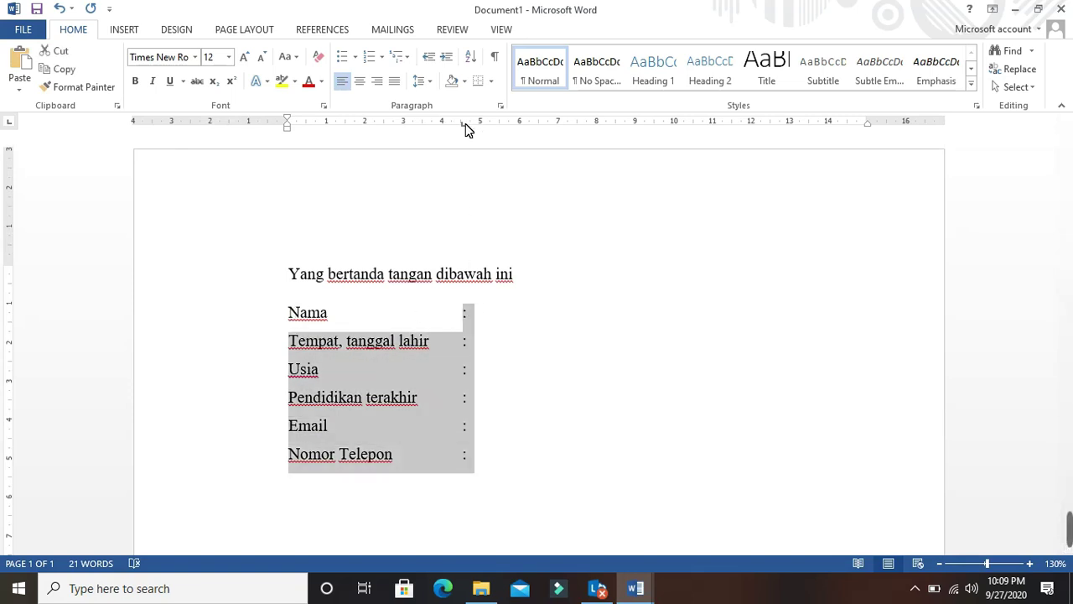
{"action": "mouse_move", "coordinate": [464, 123]}
{"action": "left_mouse_down"}
{"action": "mouse_move", "coordinate": [489, 124]}
{"action": "mouse_move", "coordinate": [465, 130]}
{"action": "left_mouse_up"}
{"action": "left_click", "coordinate": [488, 341]}
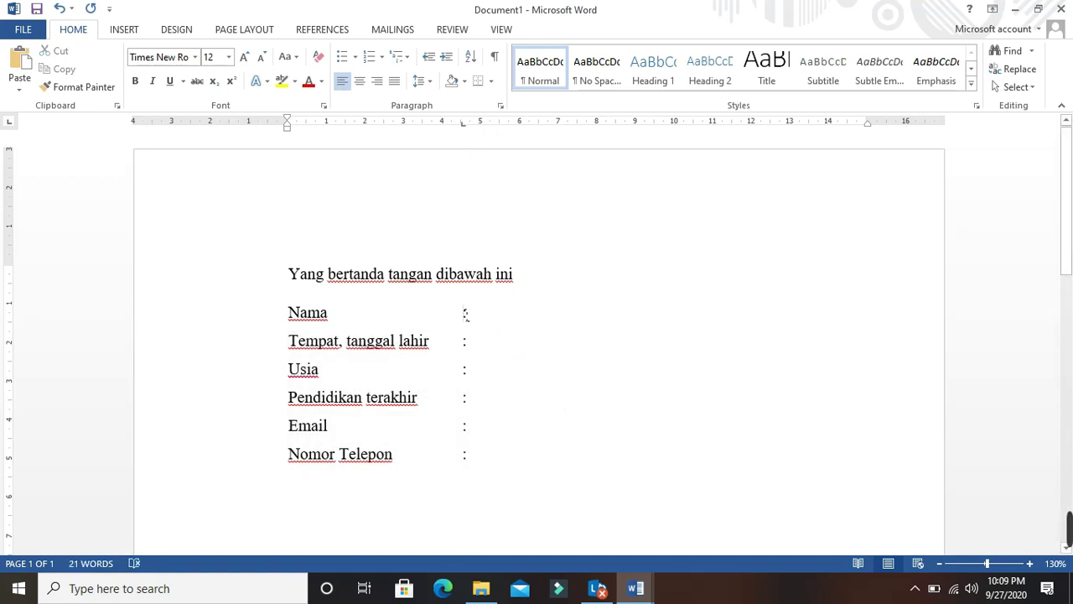
{"action": "left_click_drag", "start_coordinate": [465, 313], "coordinate": [494, 438]}
{"action": "left_click", "coordinate": [531, 409]}
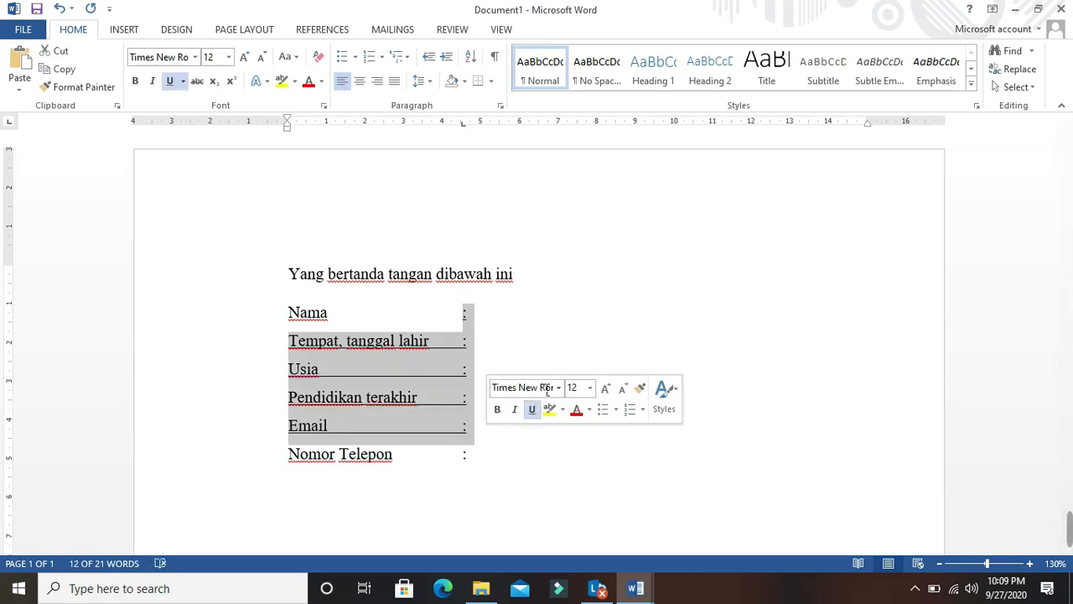
{"action": "left_click", "coordinate": [532, 409]}
{"action": "left_click", "coordinate": [528, 340]}
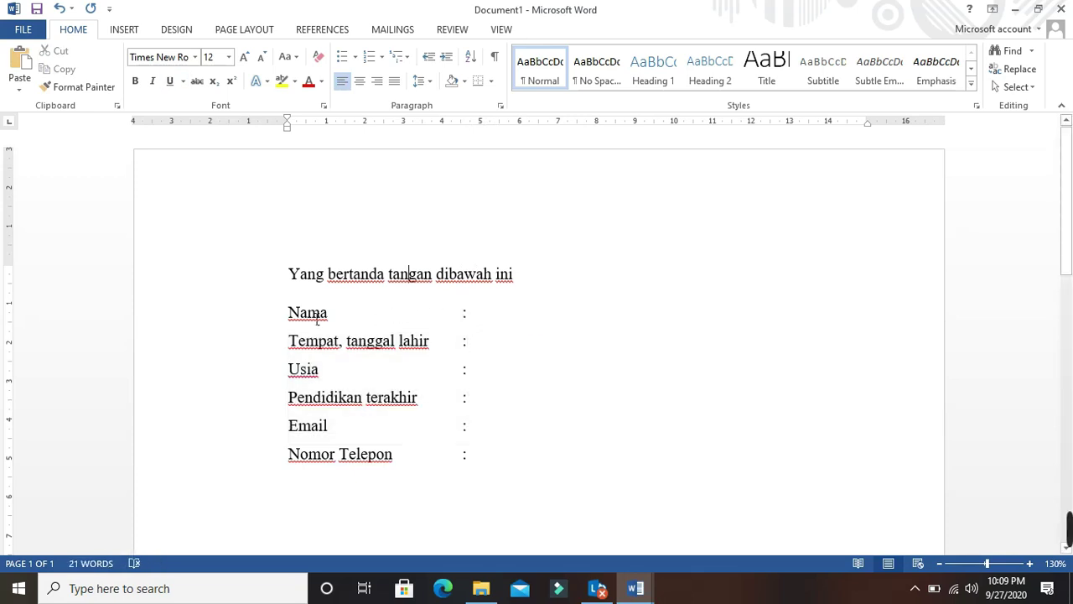
Move the tab stop of the lines from "Nama" to "Nomor Telepon" to about 5 cm so their colons shift together
{"action": "left_click_drag", "start_coordinate": [294, 318], "coordinate": [505, 452]}
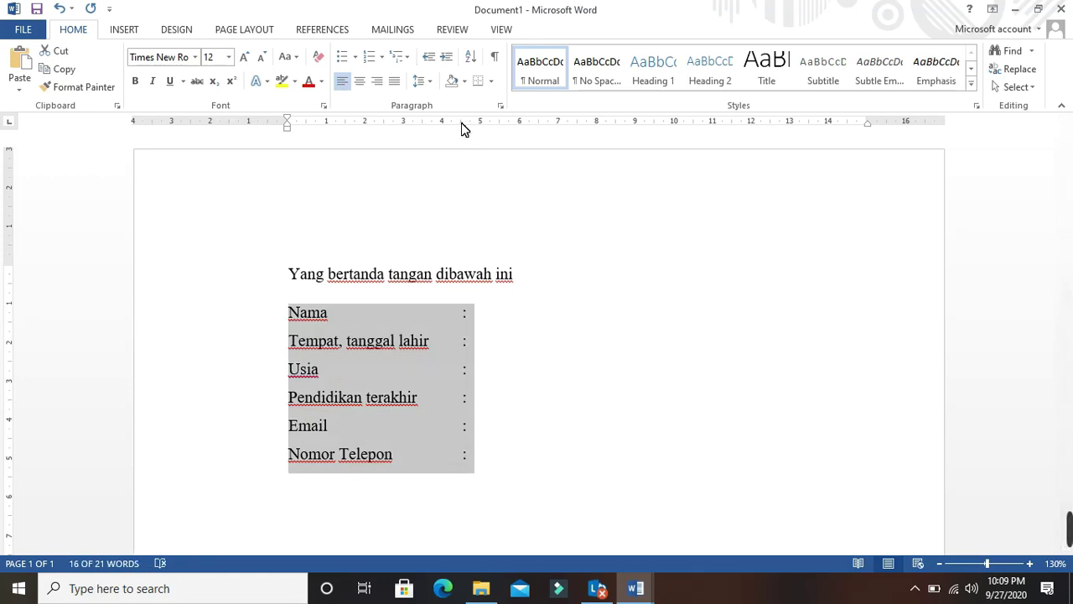
{"action": "mouse_move", "coordinate": [463, 124]}
{"action": "left_mouse_down"}
{"action": "mouse_move", "coordinate": [476, 137]}
{"action": "mouse_move", "coordinate": [457, 136]}
{"action": "mouse_move", "coordinate": [505, 140]}
{"action": "mouse_move", "coordinate": [481, 129]}
{"action": "left_mouse_up"}
{"action": "left_click", "coordinate": [516, 323]}
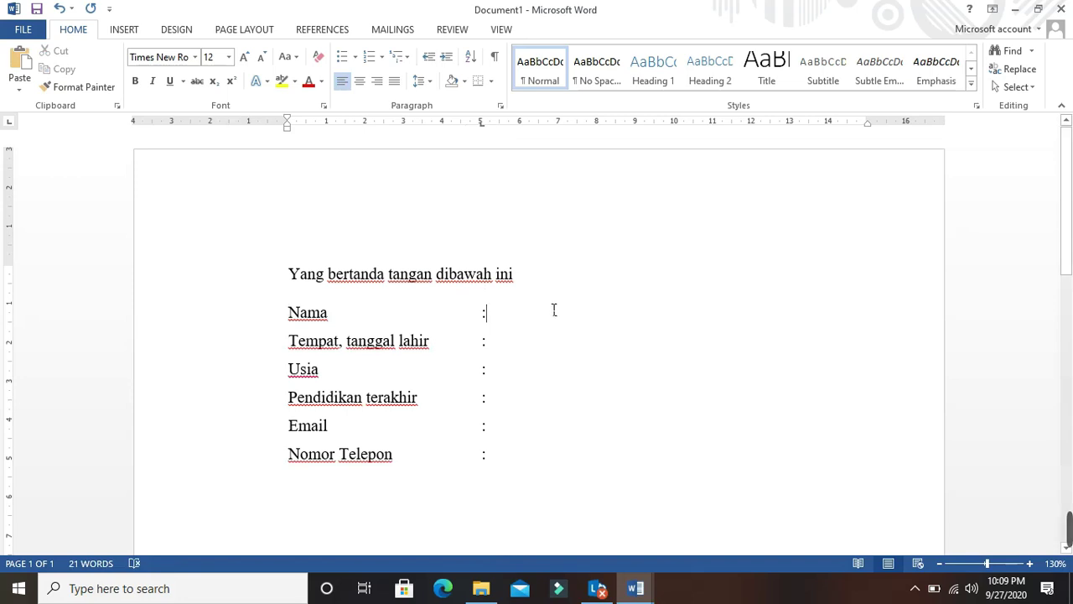
Switch to LATIHAN.docx and examine the sample letter's personal-data list and the paragraph starting "Berdasarkan Info Kerja"
{"action": "scroll", "coordinate": [554, 319], "scroll_direction": "down", "scroll_amount": 2}
{"action": "mouse_move", "coordinate": [635, 588]}
{"action": "left_click", "coordinate": [545, 511]}
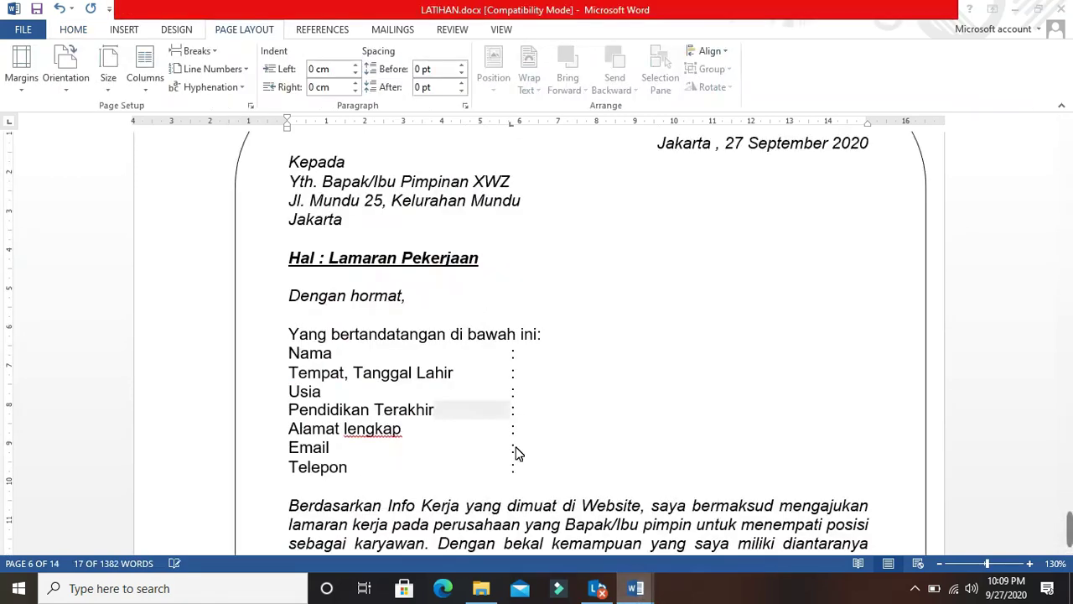
{"action": "scroll", "coordinate": [444, 367], "scroll_direction": "down", "scroll_amount": 3}
{"action": "scroll", "coordinate": [472, 341], "scroll_direction": "up", "scroll_amount": 2}
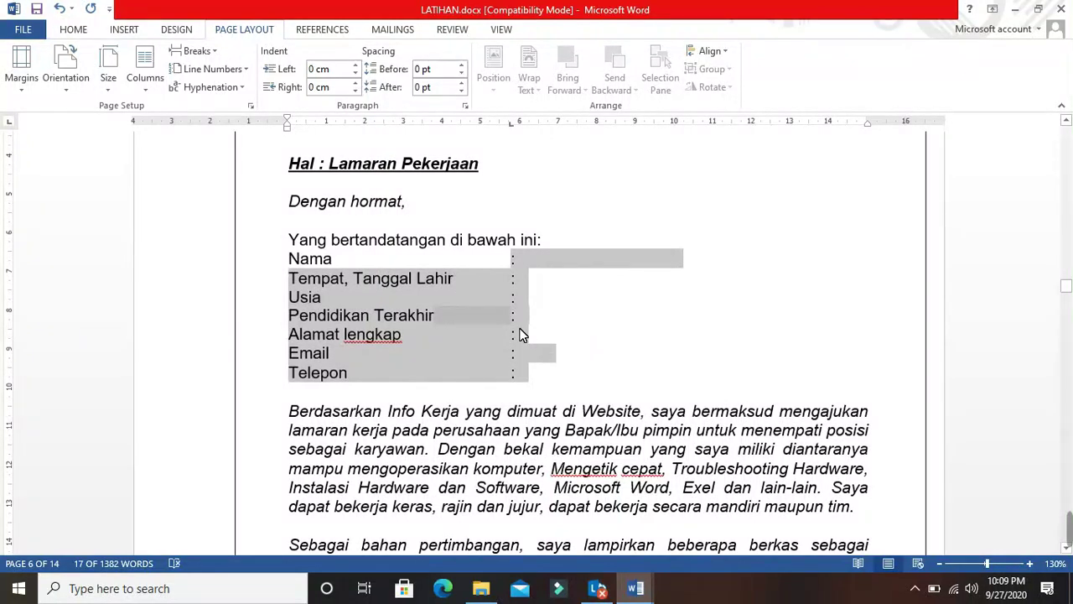
{"action": "scroll", "coordinate": [459, 319], "scroll_direction": "down", "scroll_amount": 2}
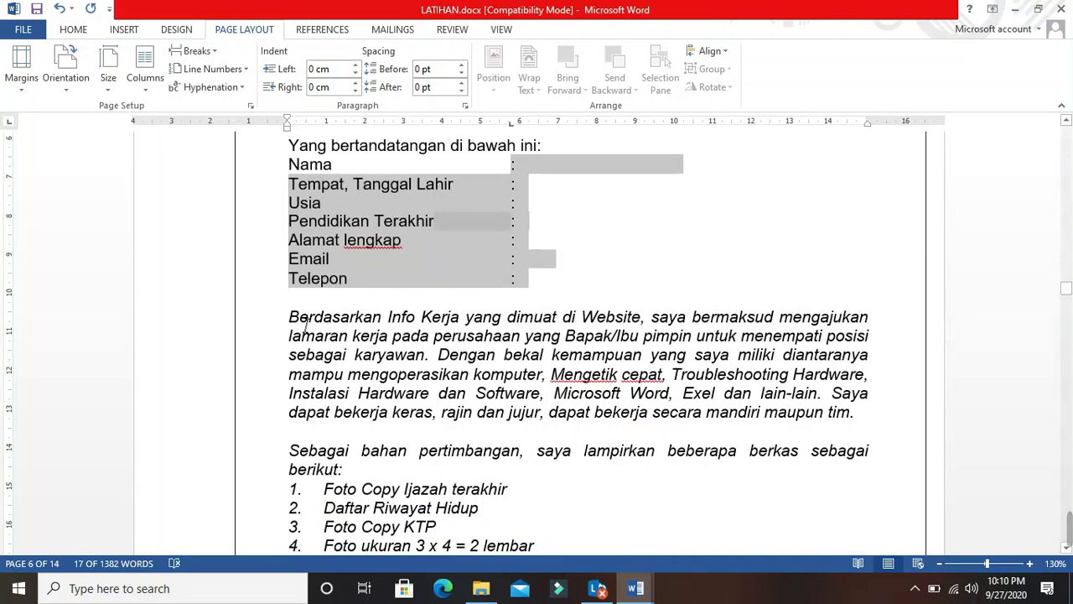
{"action": "left_click_drag", "start_coordinate": [303, 323], "coordinate": [864, 421]}
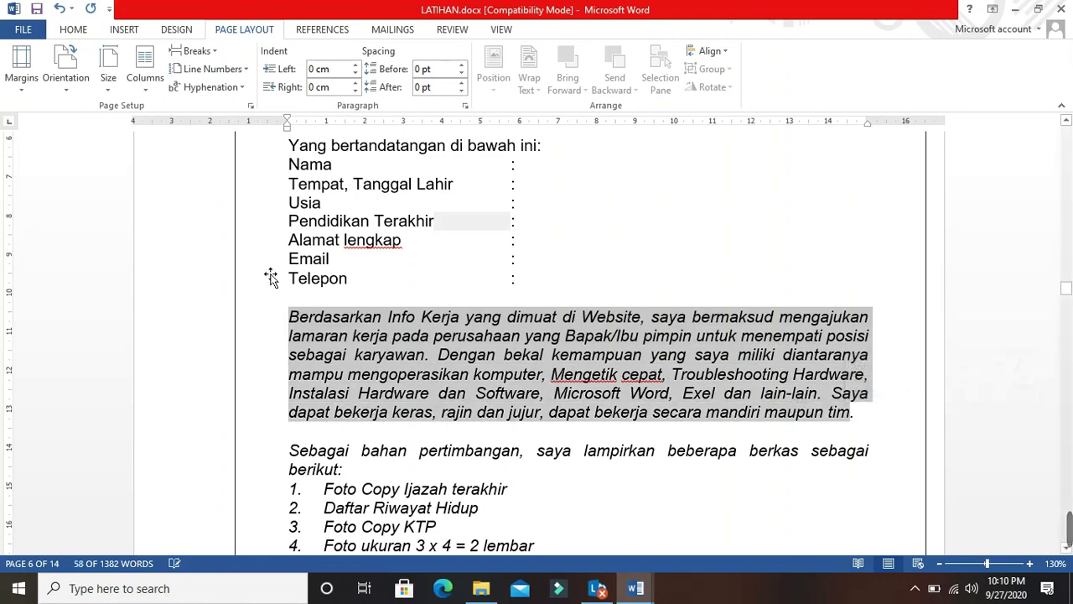
{"action": "scroll", "coordinate": [282, 273], "scroll_direction": "up", "scroll_amount": 3}
{"action": "scroll", "coordinate": [301, 165], "scroll_direction": "up", "scroll_amount": 2}
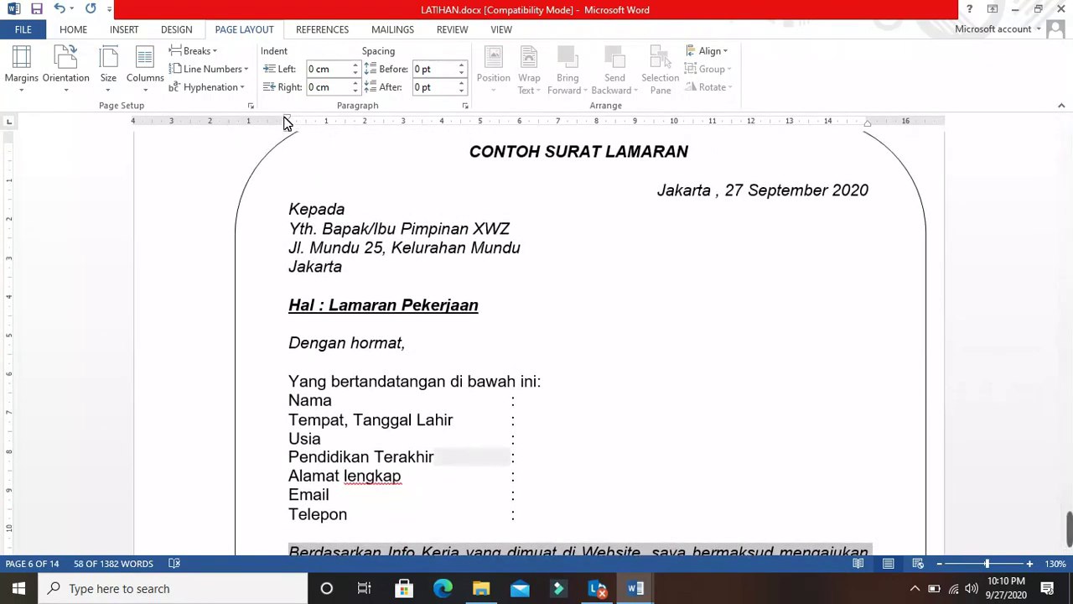
{"action": "scroll", "coordinate": [305, 280], "scroll_direction": "down", "scroll_amount": 6}
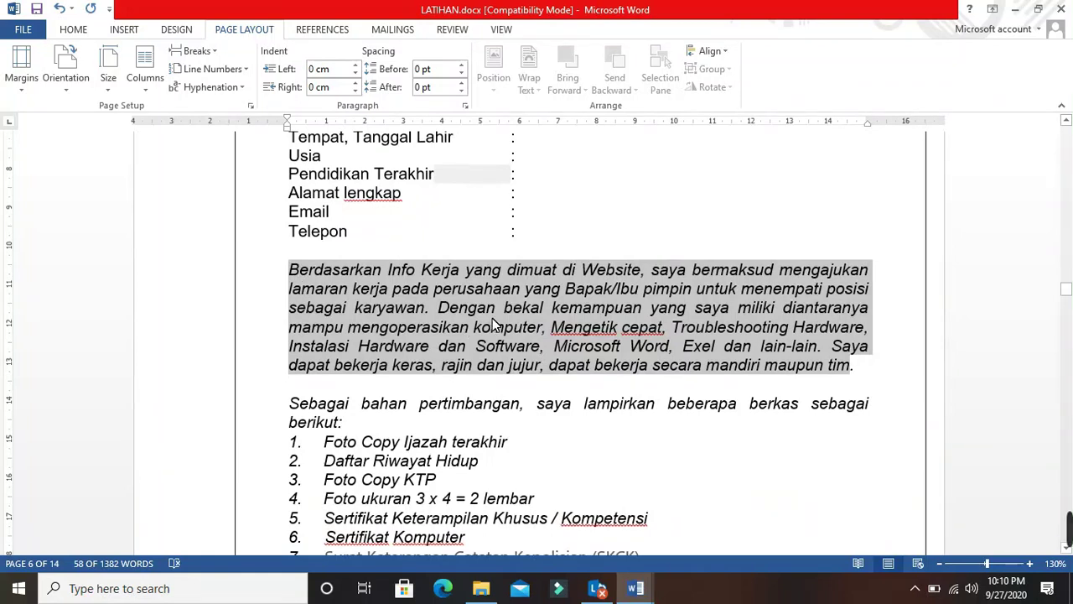
Try left alignment on the sample paragraph starting "Berdasarkan Info Kerja" and set it back to justified
{"action": "left_click", "coordinate": [318, 286]}
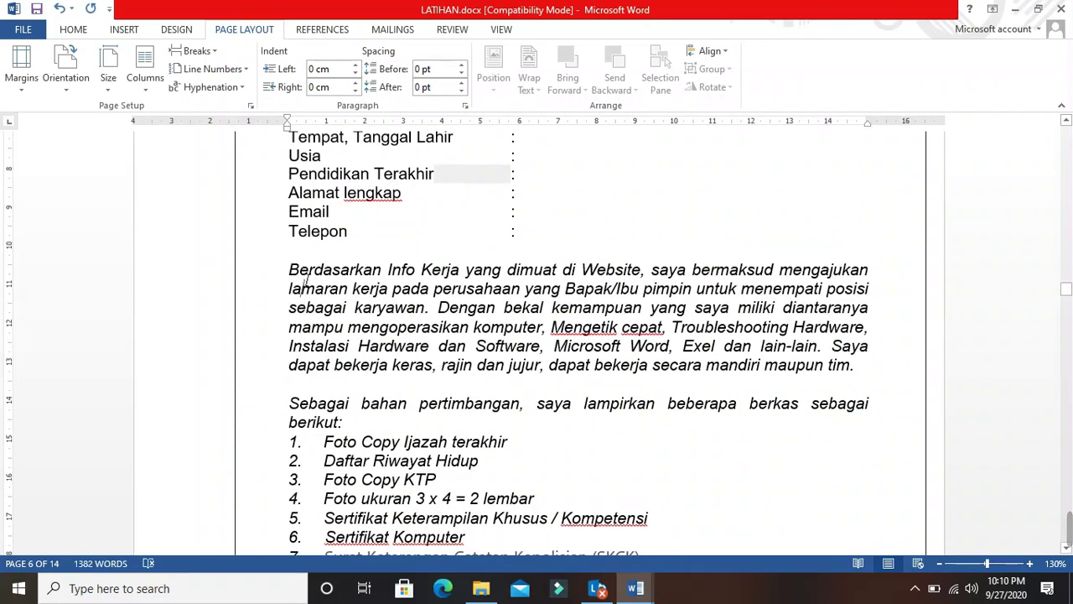
{"action": "left_click_drag", "start_coordinate": [289, 269], "coordinate": [855, 378]}
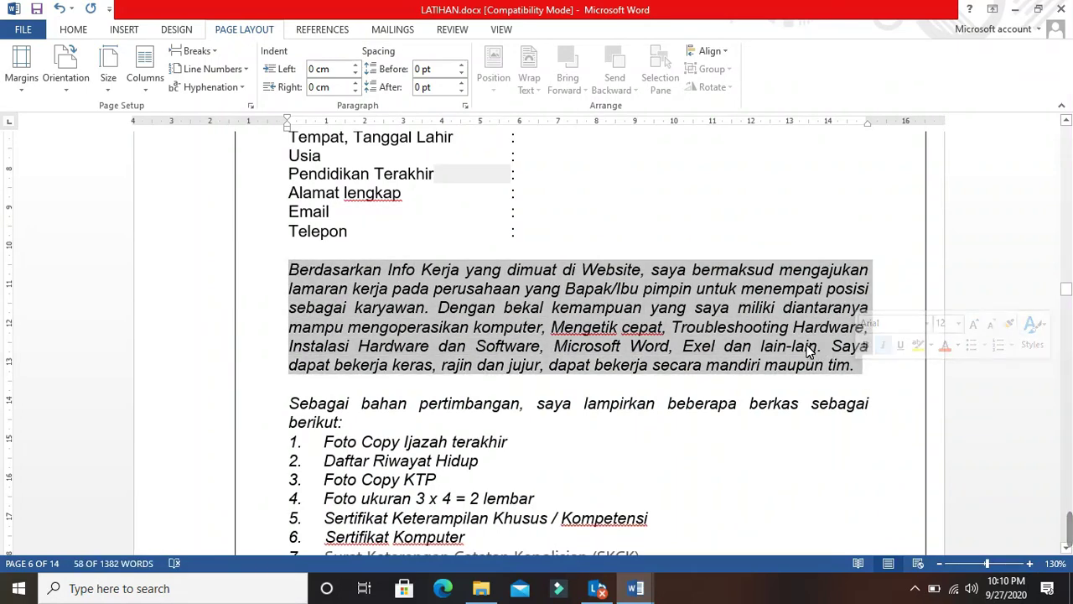
{"action": "left_click", "coordinate": [78, 32]}
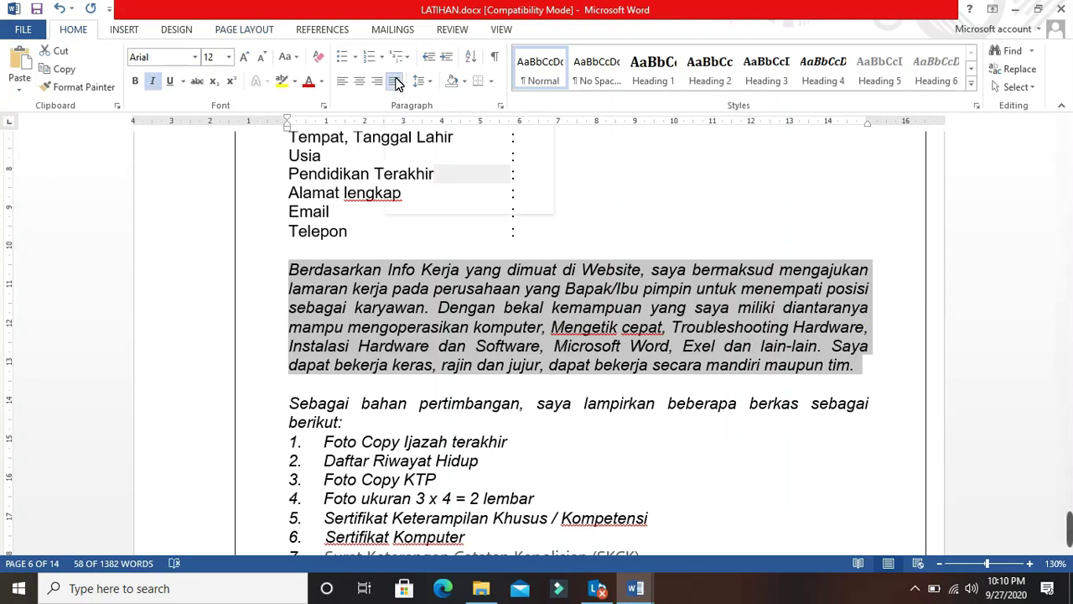
{"action": "left_click", "coordinate": [342, 84]}
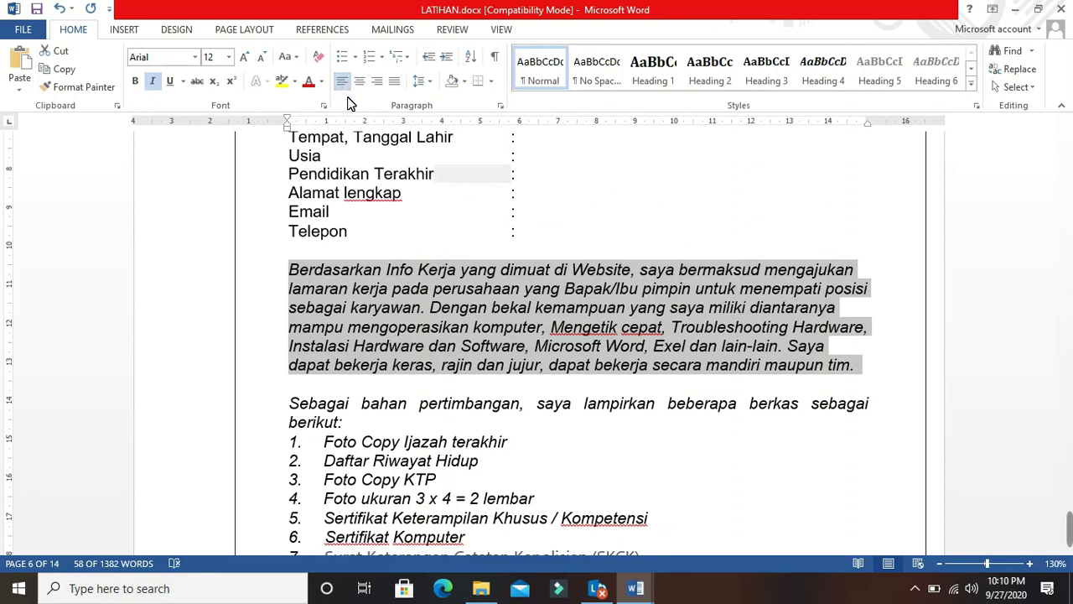
{"action": "left_click", "coordinate": [395, 87]}
Examine the sample letter's attachment sentence, numbered document list, closing paragraph and signature block
{"action": "scroll", "coordinate": [498, 230], "scroll_direction": "down", "scroll_amount": 2}
{"action": "left_click", "coordinate": [522, 307]}
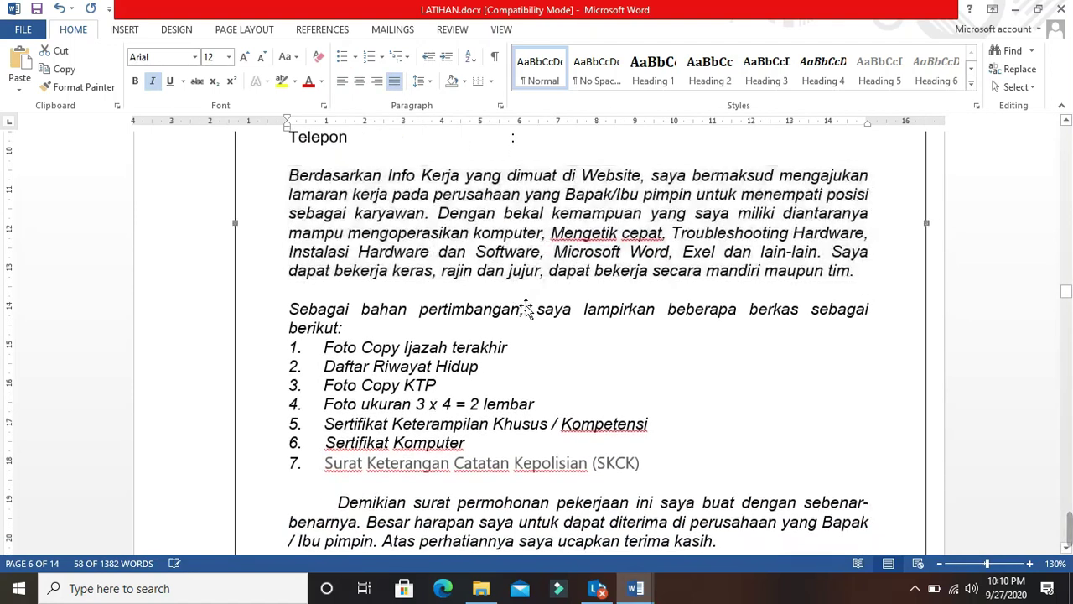
{"action": "left_click", "coordinate": [662, 311]}
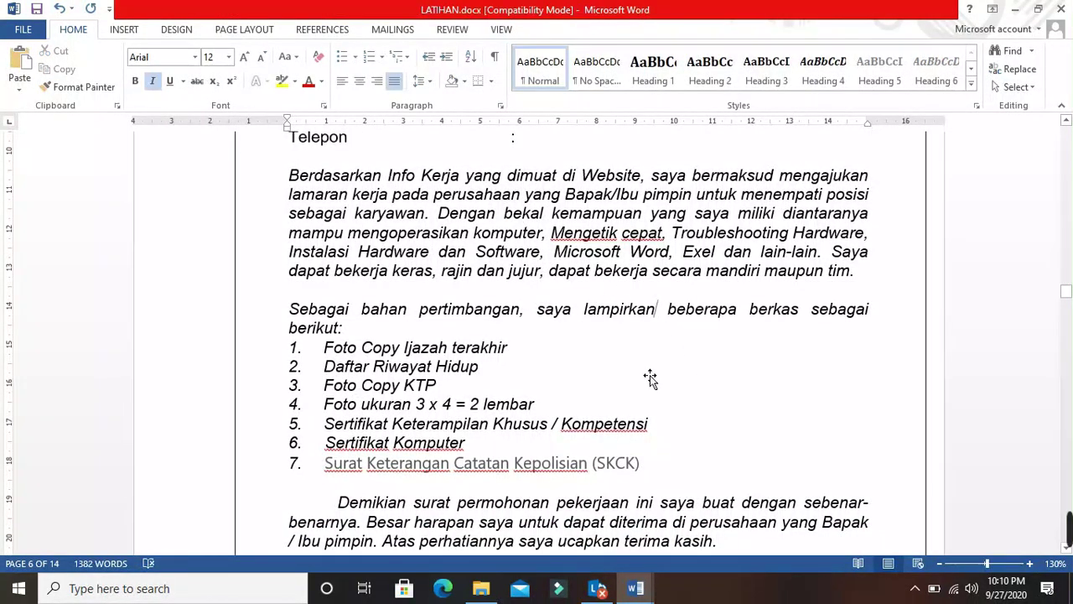
{"action": "scroll", "coordinate": [398, 377], "scroll_direction": "down", "scroll_amount": 2}
{"action": "scroll", "coordinate": [629, 423], "scroll_direction": "down", "scroll_amount": 1}
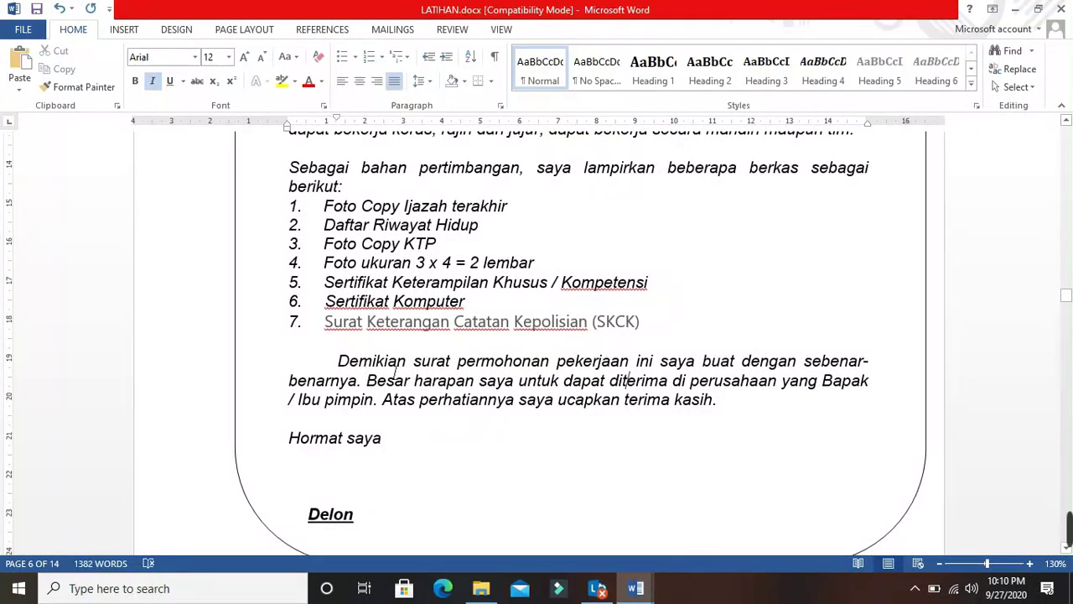
{"action": "scroll", "coordinate": [664, 397], "scroll_direction": "up", "scroll_amount": 3}
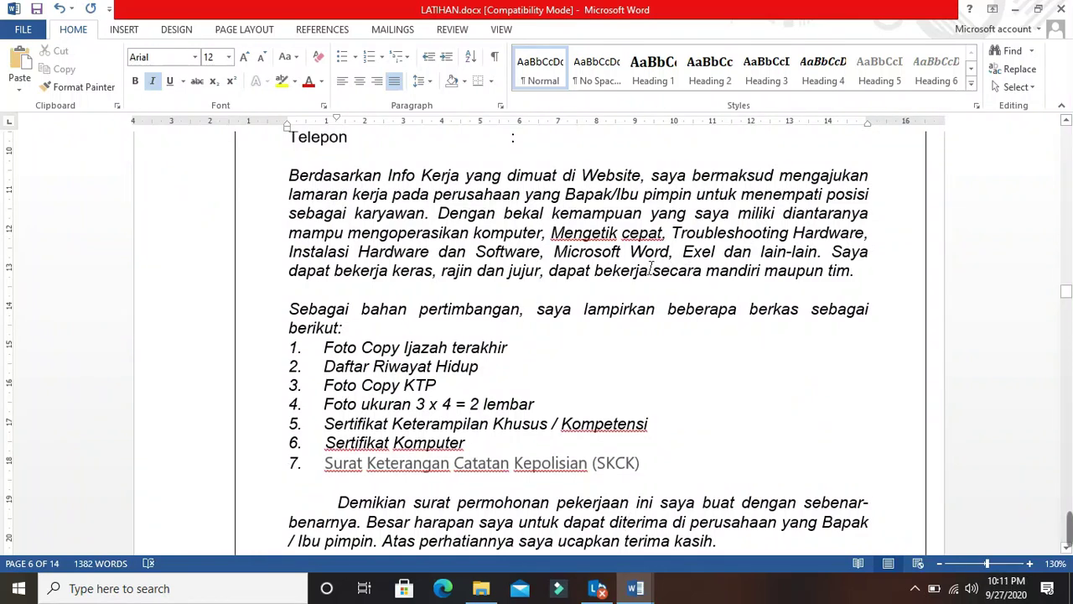
{"action": "scroll", "coordinate": [712, 270], "scroll_direction": "down", "scroll_amount": 2}
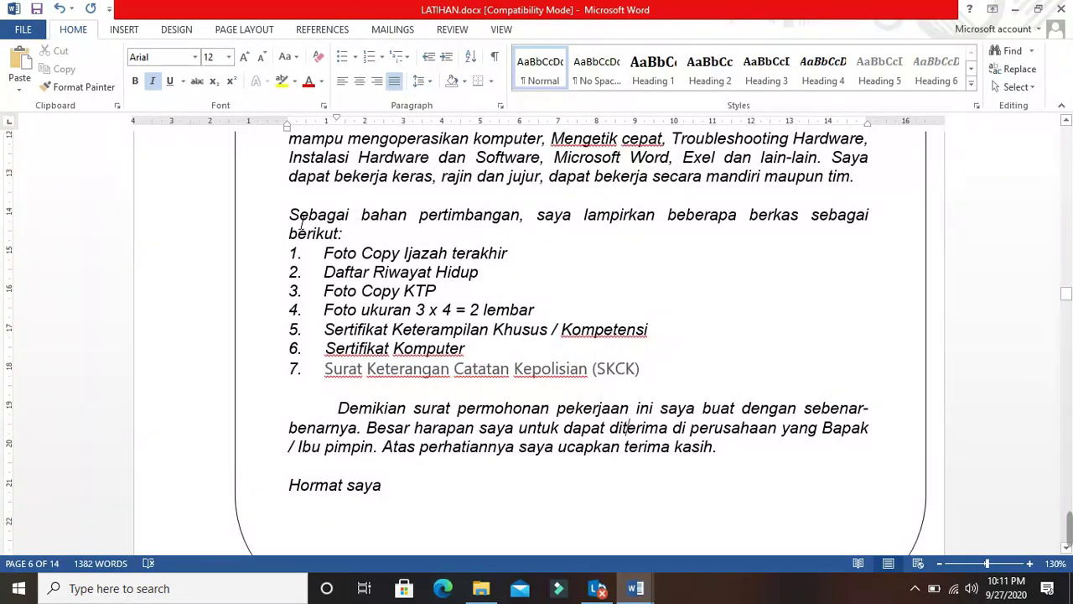
{"action": "left_click_drag", "start_coordinate": [306, 222], "coordinate": [614, 239]}
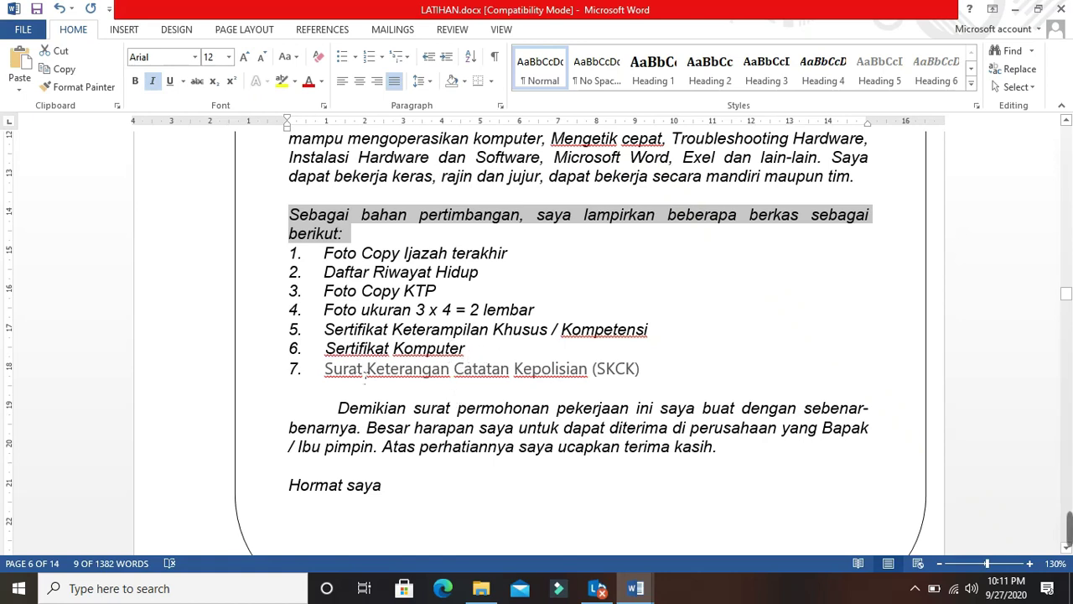
{"action": "scroll", "coordinate": [611, 384], "scroll_direction": "down", "scroll_amount": 2}
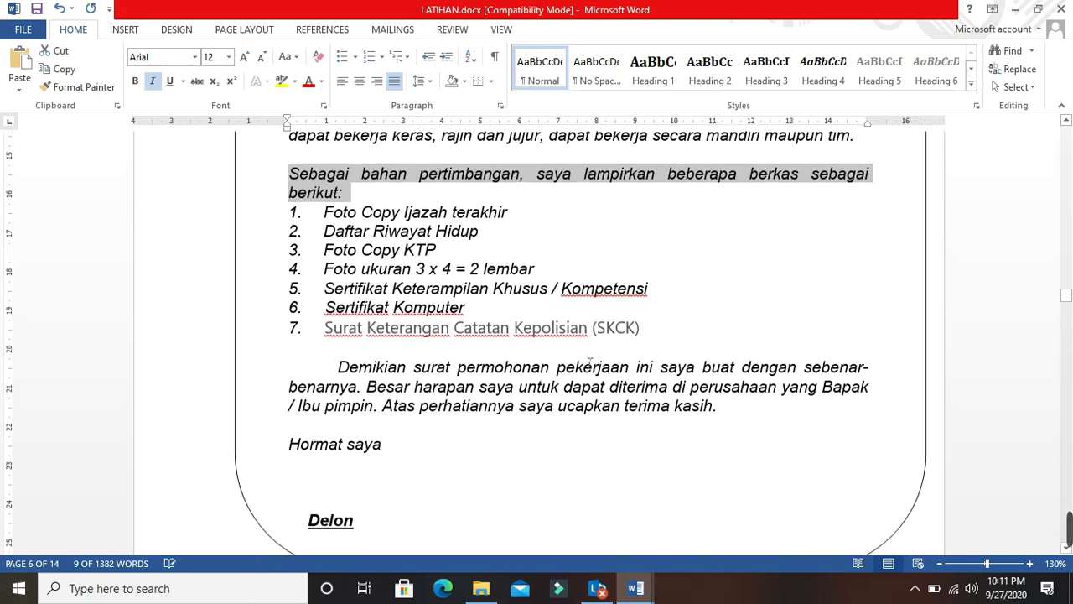
{"action": "left_click_drag", "start_coordinate": [336, 315], "coordinate": [741, 358]}
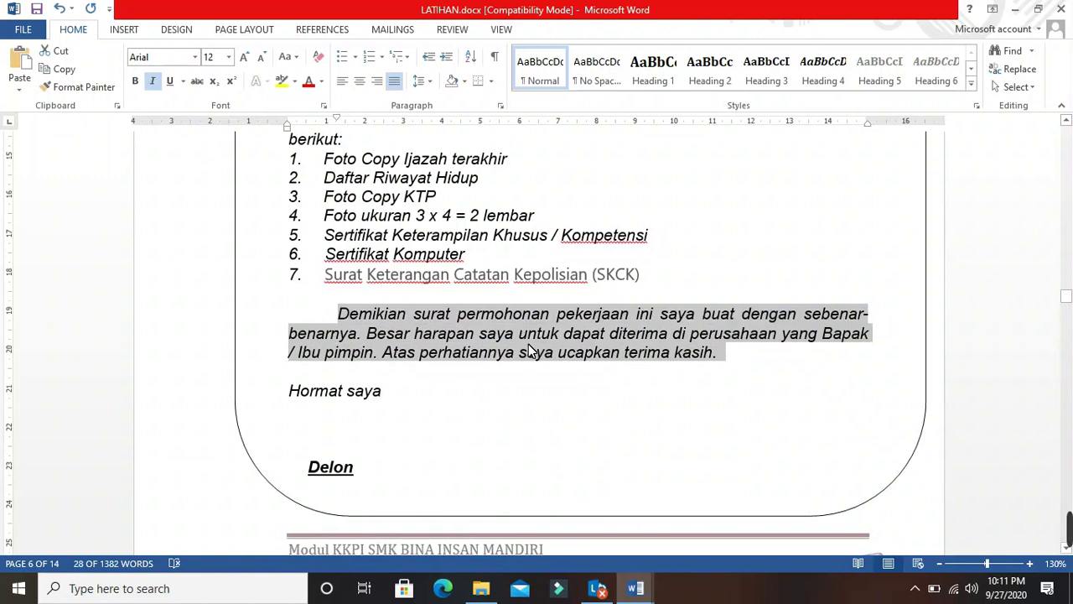
{"action": "scroll", "coordinate": [529, 353], "scroll_direction": "down", "scroll_amount": 2}
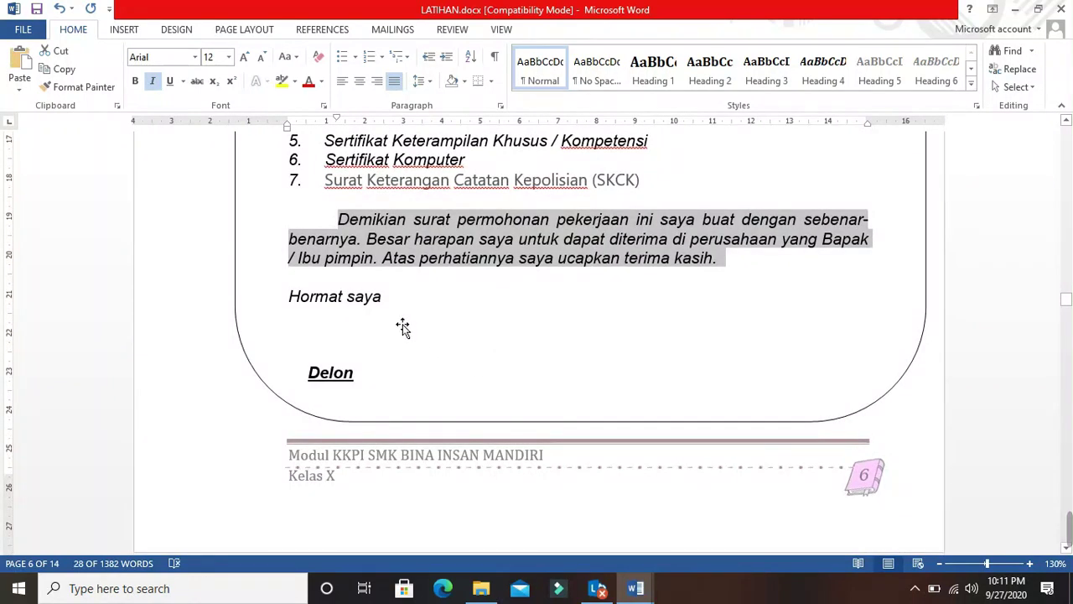
{"action": "left_click_drag", "start_coordinate": [291, 295], "coordinate": [383, 330]}
{"action": "left_click", "coordinate": [357, 336]}
{"action": "left_click", "coordinate": [360, 373]}
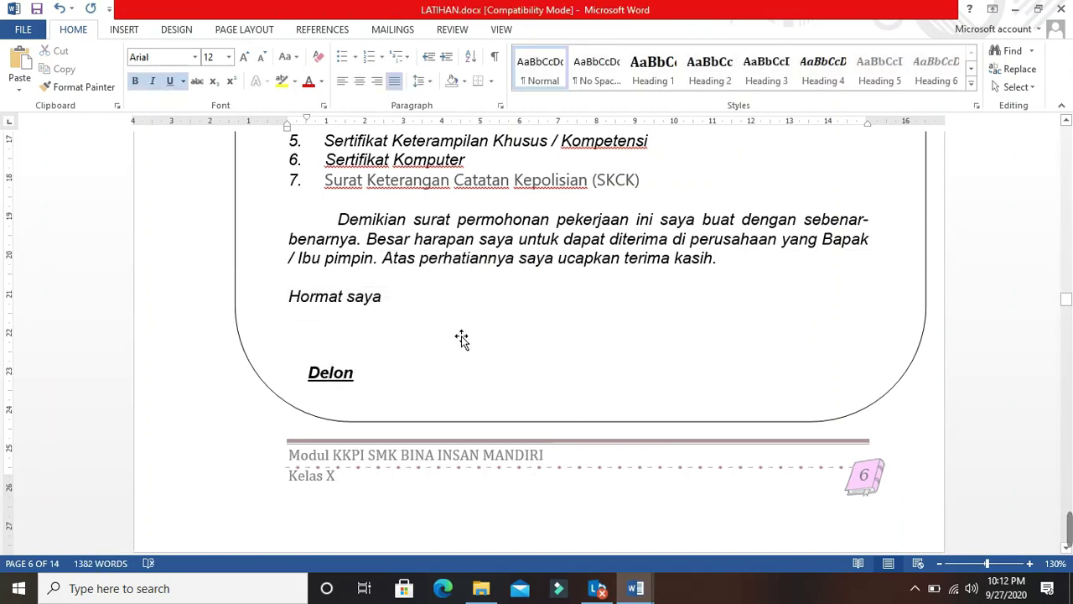
Review the sample letter again from its heading to the closing, including the tab stop of the personal-data list
{"action": "scroll", "coordinate": [462, 338], "scroll_direction": "down", "scroll_amount": 3}
{"action": "scroll", "coordinate": [479, 340], "scroll_direction": "up", "scroll_amount": 10}
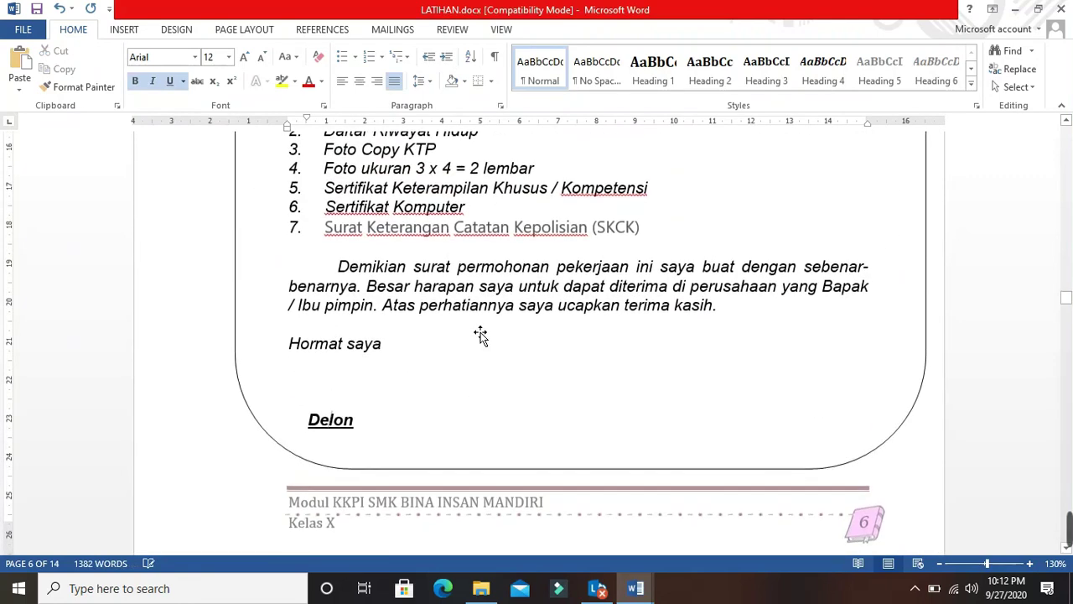
{"action": "scroll", "coordinate": [485, 334], "scroll_direction": "up", "scroll_amount": 6}
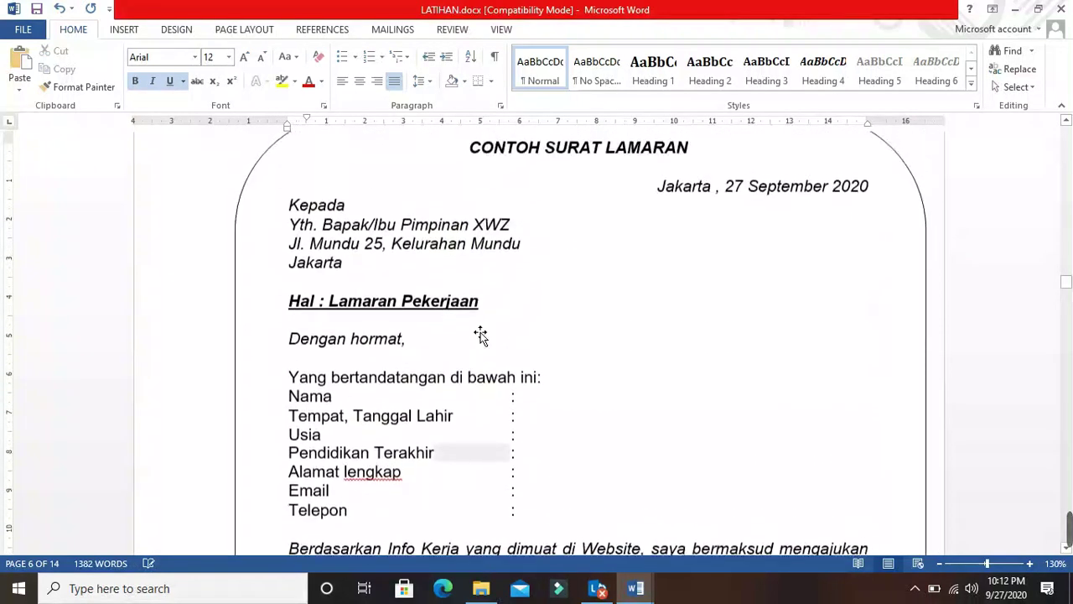
{"action": "scroll", "coordinate": [480, 335], "scroll_direction": "up", "scroll_amount": 1}
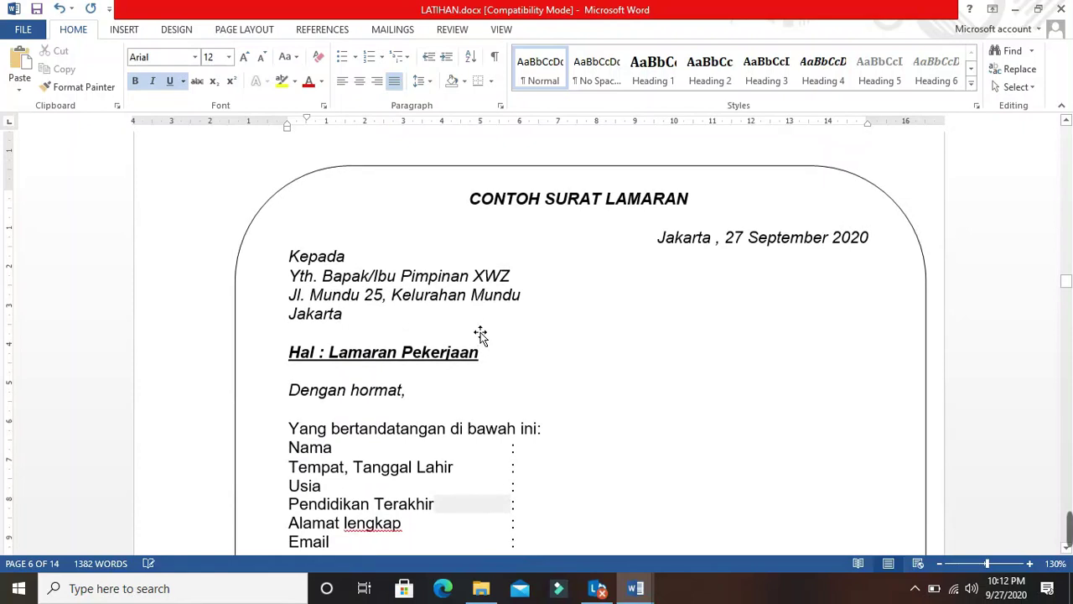
{"action": "scroll", "coordinate": [480, 334], "scroll_direction": "down", "scroll_amount": 4}
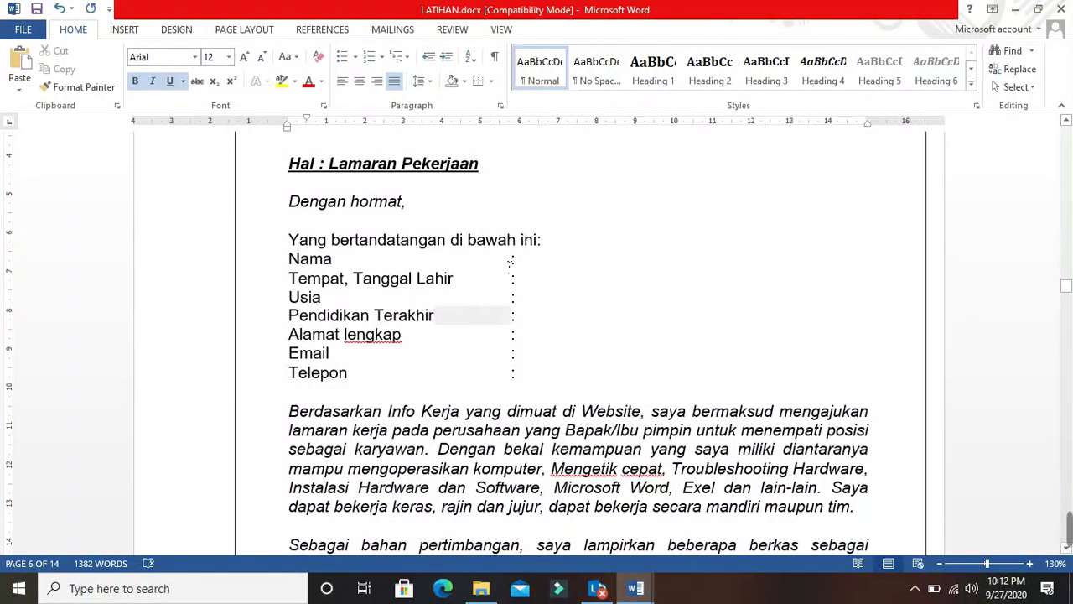
{"action": "left_click_drag", "start_coordinate": [510, 263], "coordinate": [531, 372]}
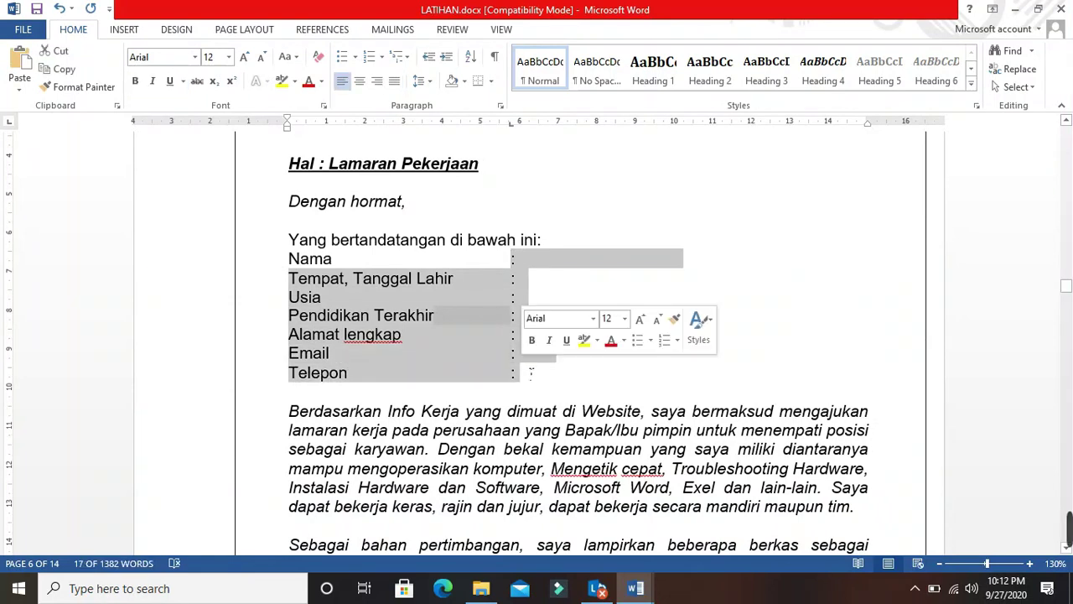
{"action": "left_click", "coordinate": [510, 124]}
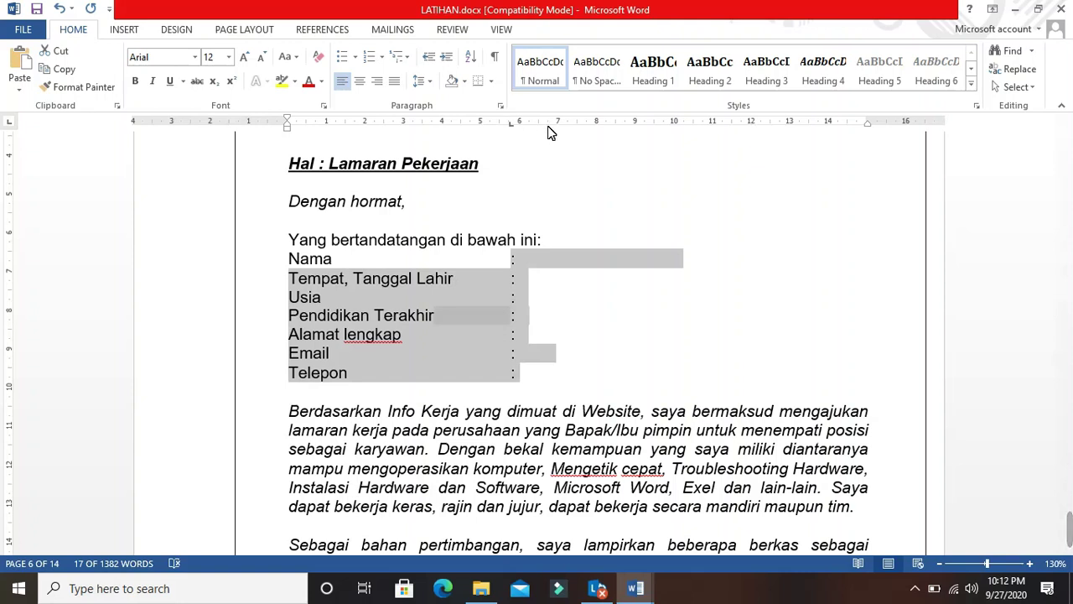
{"action": "scroll", "coordinate": [561, 260], "scroll_direction": "down", "scroll_amount": 6}
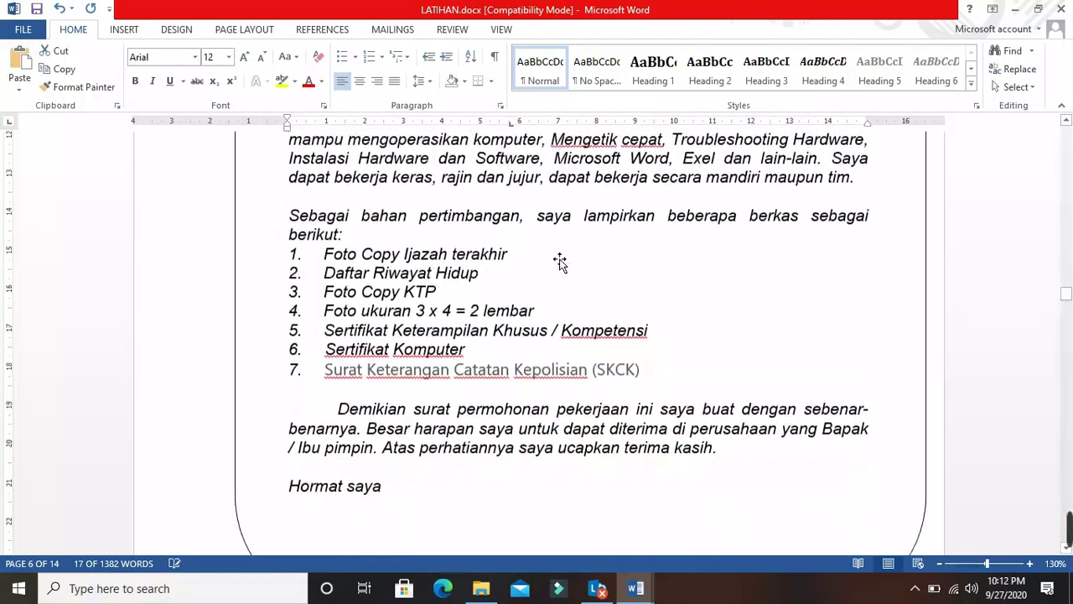
{"action": "scroll", "coordinate": [560, 260], "scroll_direction": "down", "scroll_amount": 6}
{"action": "scroll", "coordinate": [553, 256], "scroll_direction": "up", "scroll_amount": 6}
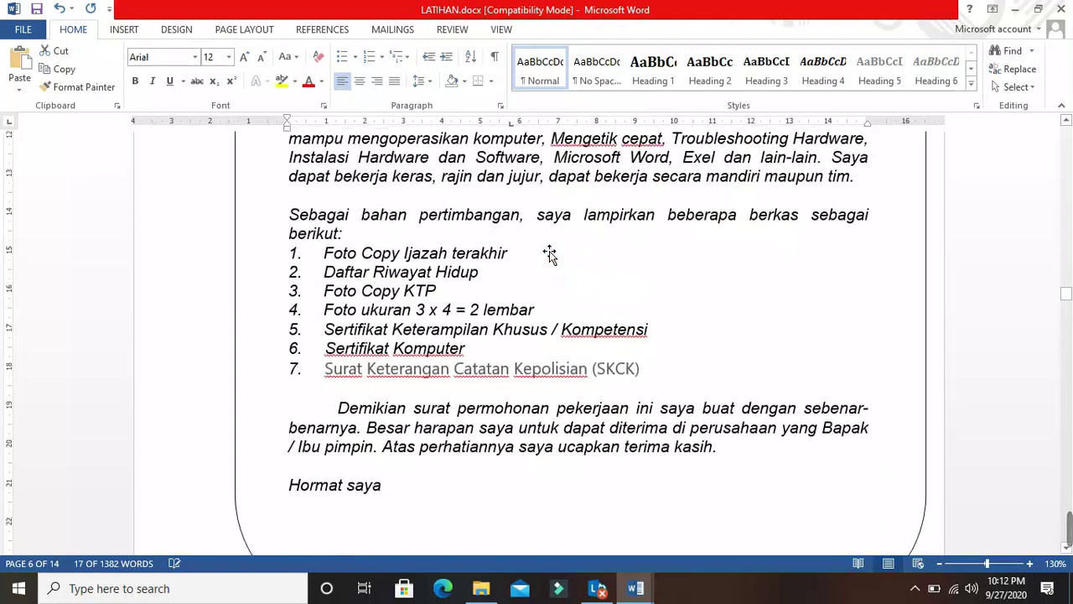